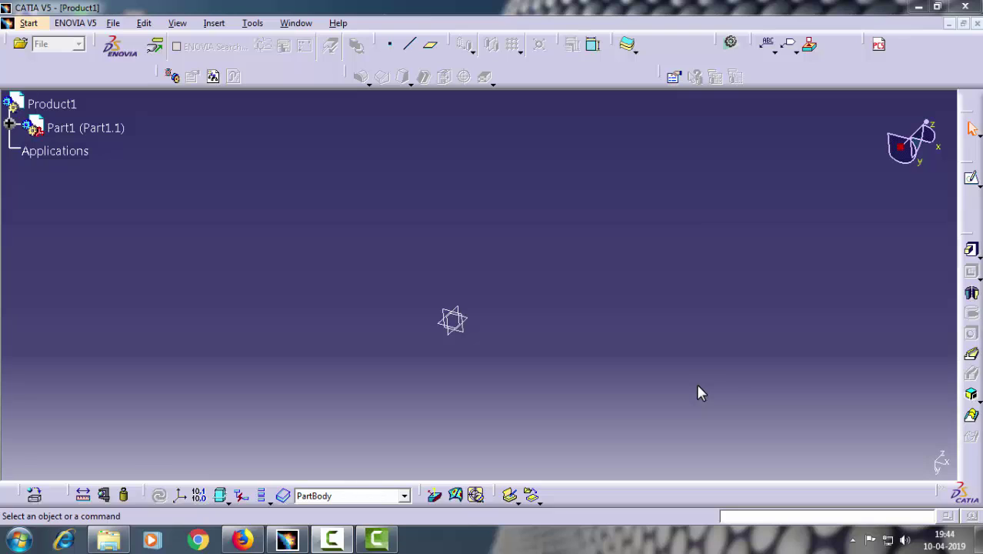
Sketch a large rectangle, about 804 mm wide, around the origin on the zx plane.
click(478, 326)
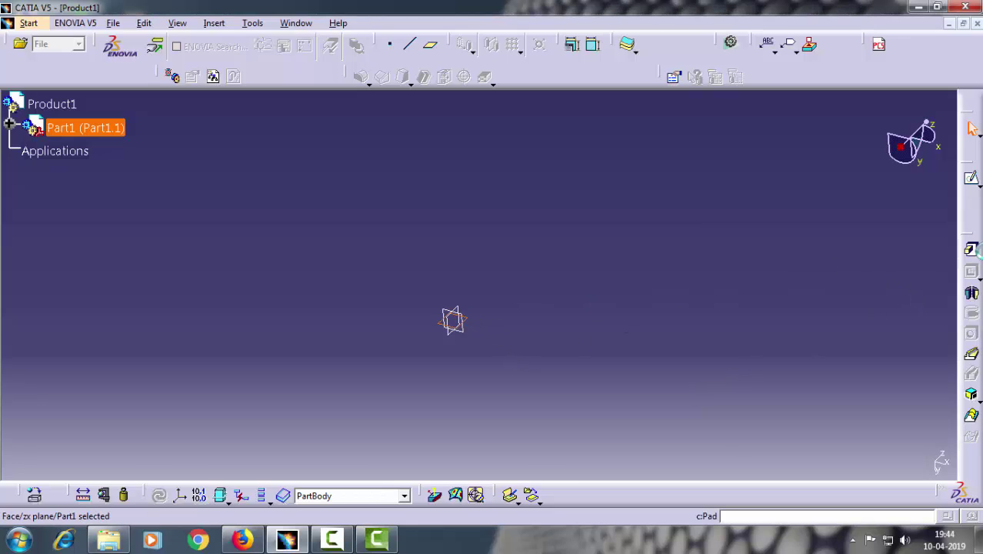
click(970, 177)
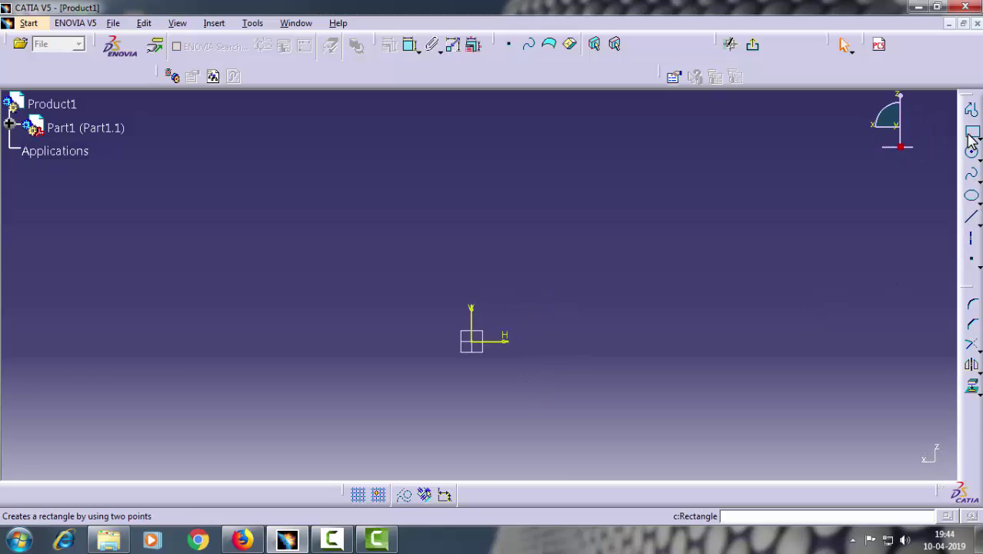
click(971, 131)
click(258, 160)
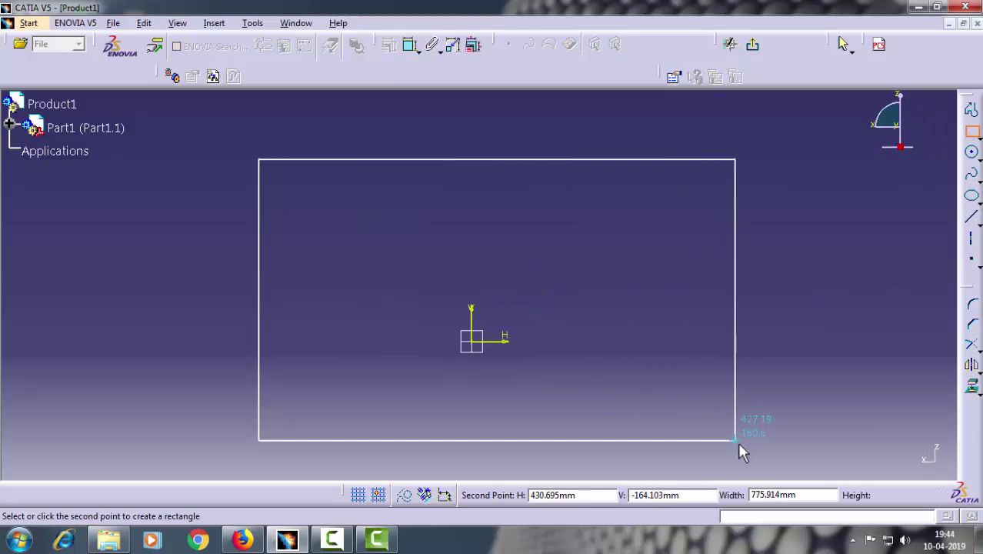
click(754, 459)
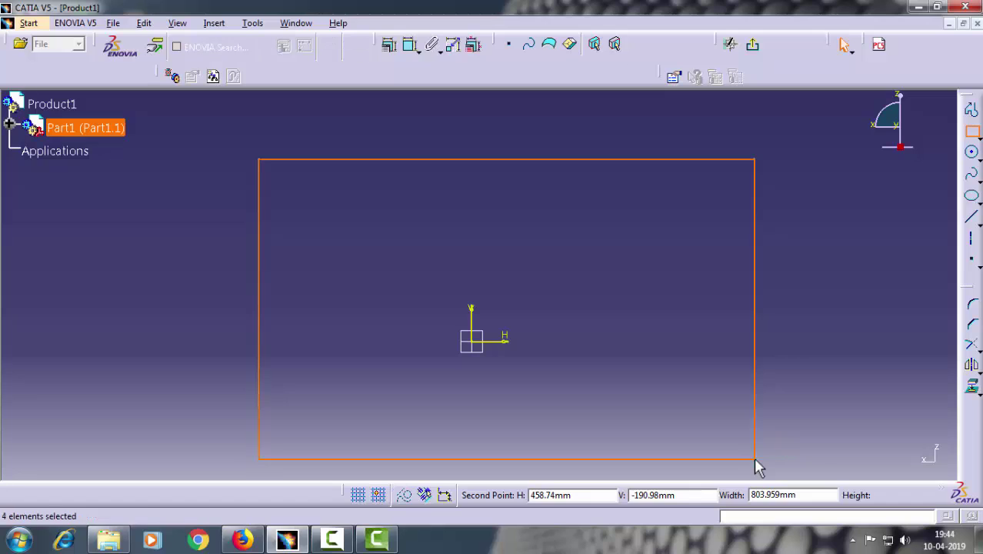
click(599, 278)
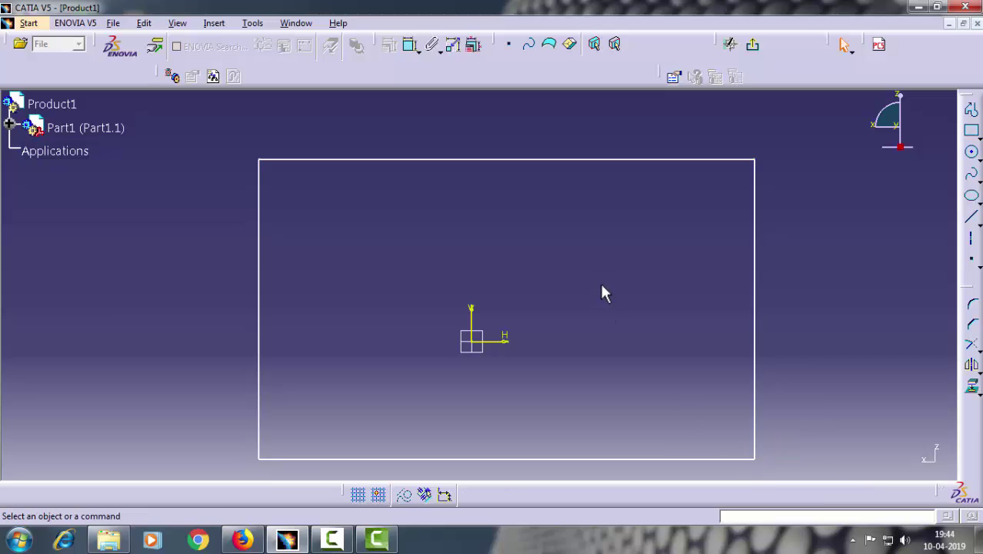
Pad the rectangle sketch 96 mm into a solid block.
click(750, 45)
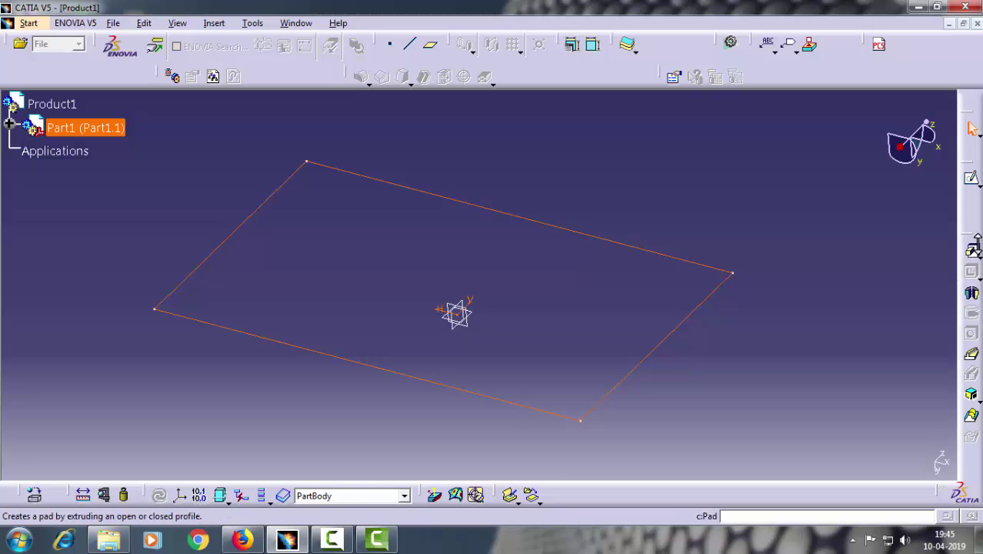
click(971, 254)
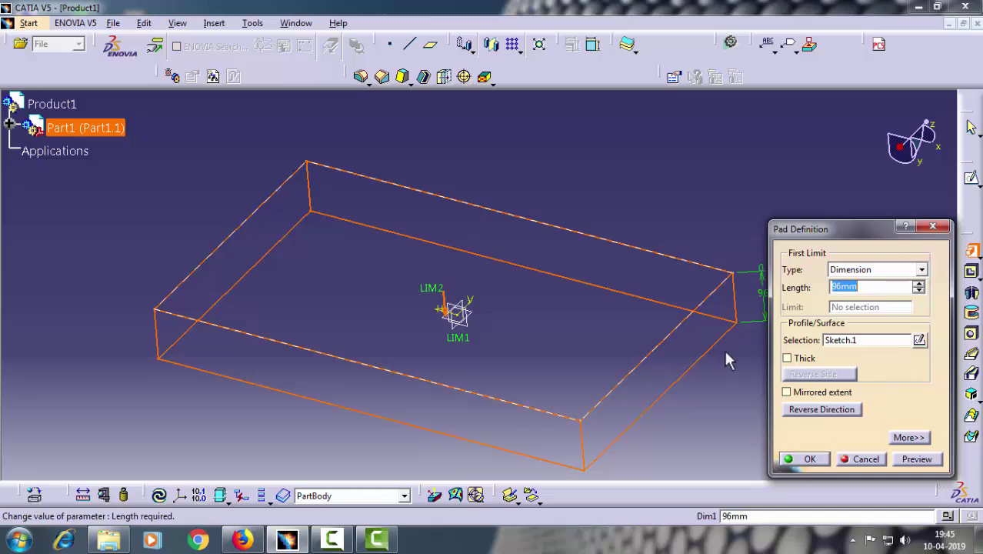
click(810, 459)
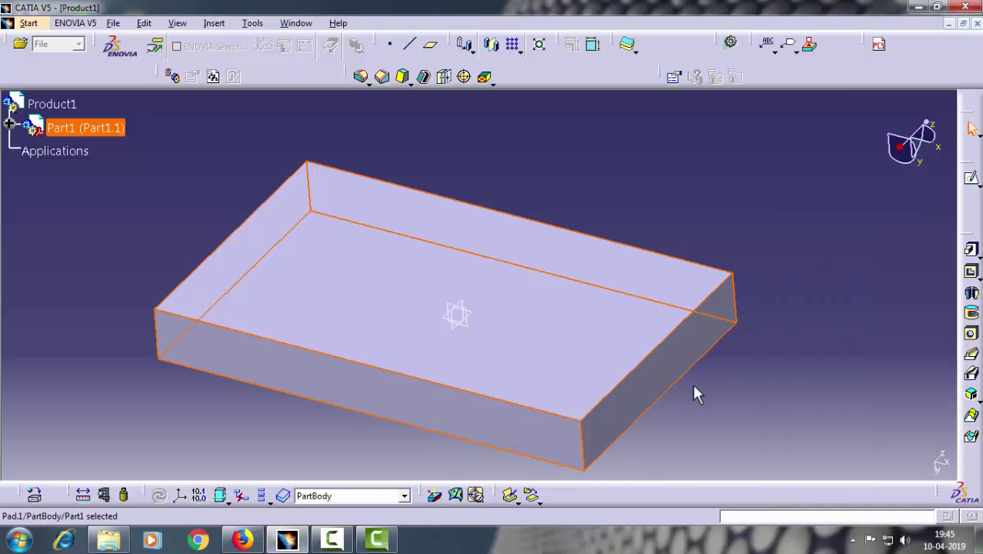
click(724, 392)
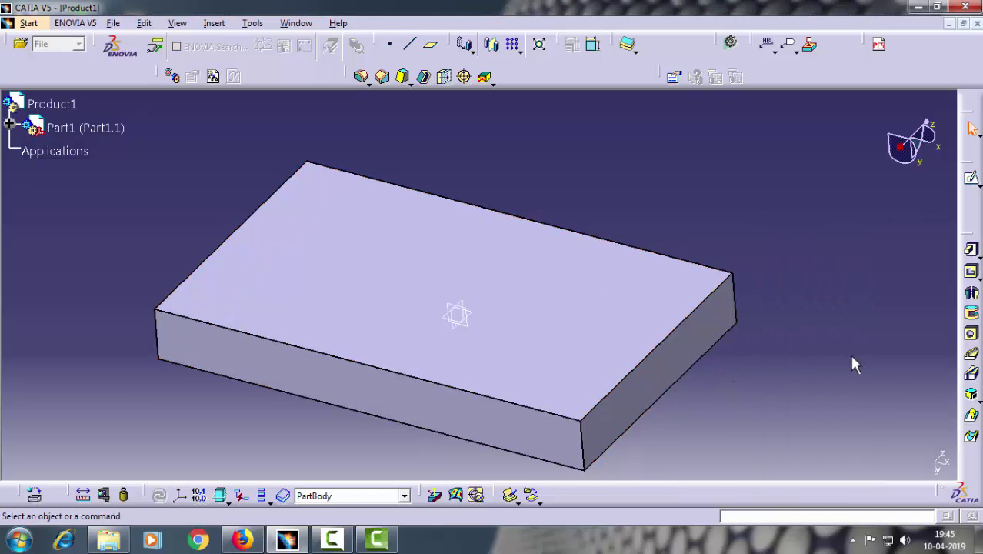
Start a new sketch on the block's top face.
click(970, 354)
click(490, 255)
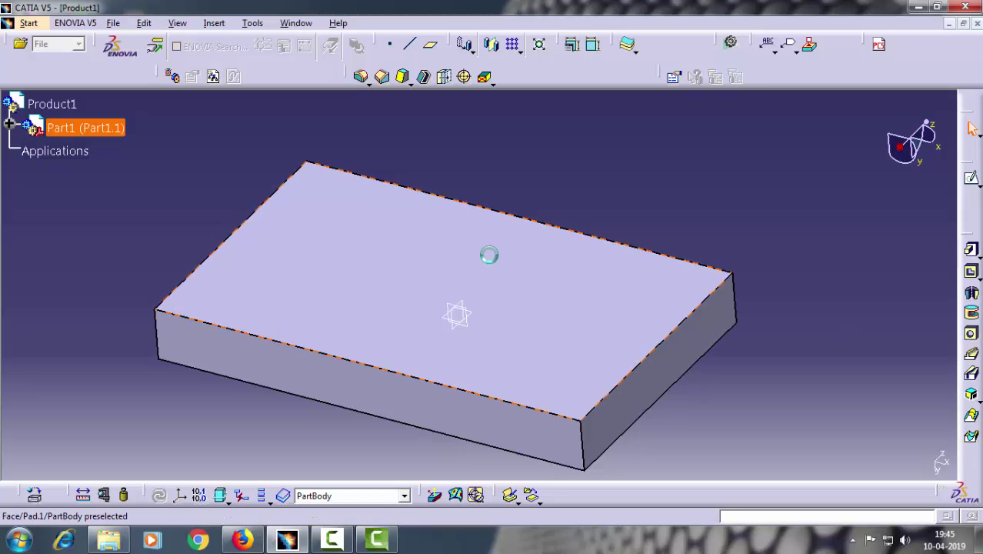
click(970, 178)
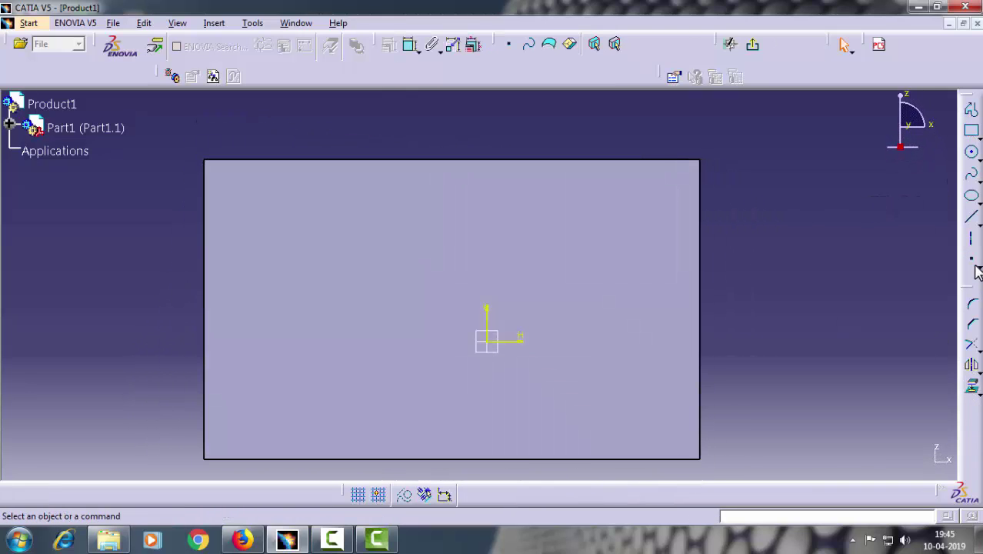
Place five scattered points for the hole positions and exit the sketch.
click(971, 259)
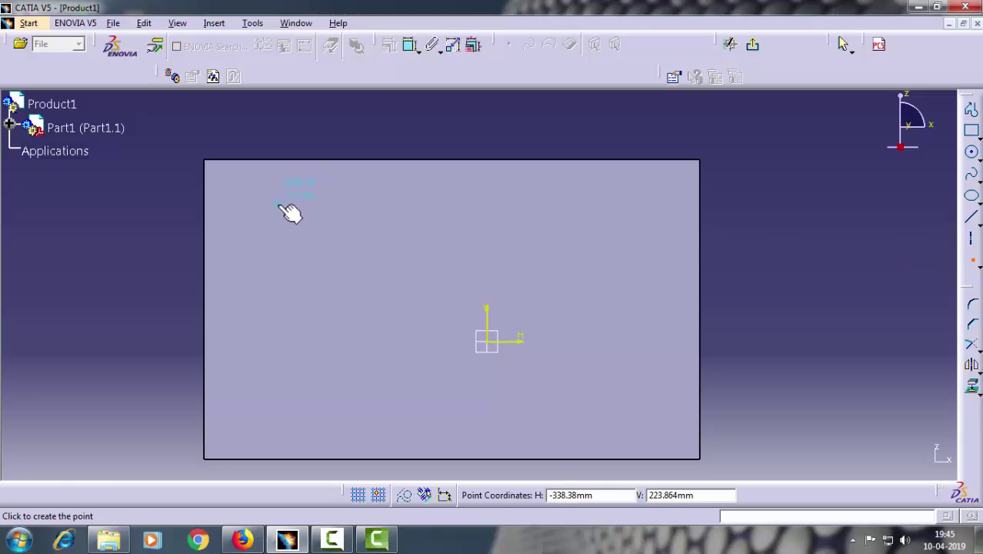
click(278, 203)
click(971, 262)
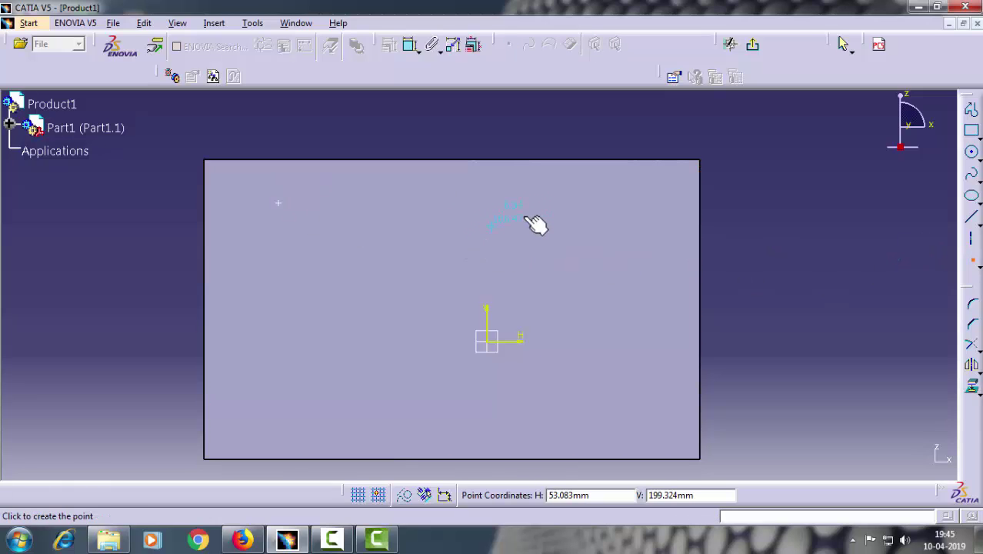
click(457, 233)
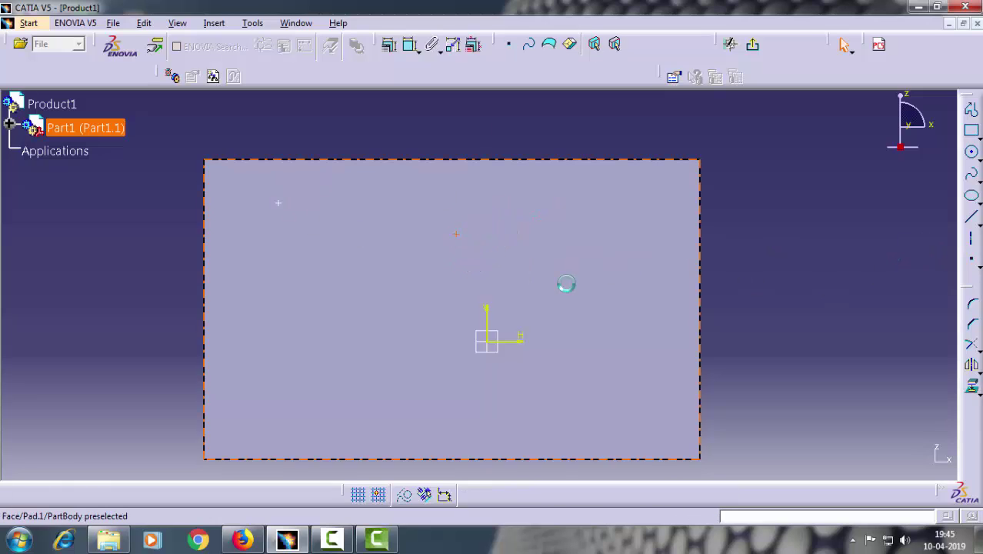
click(970, 262)
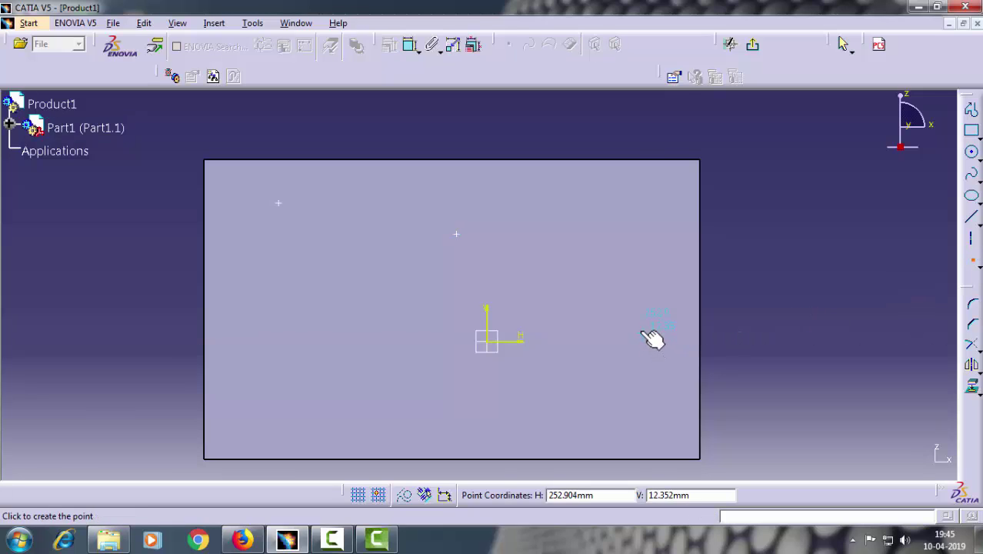
click(616, 324)
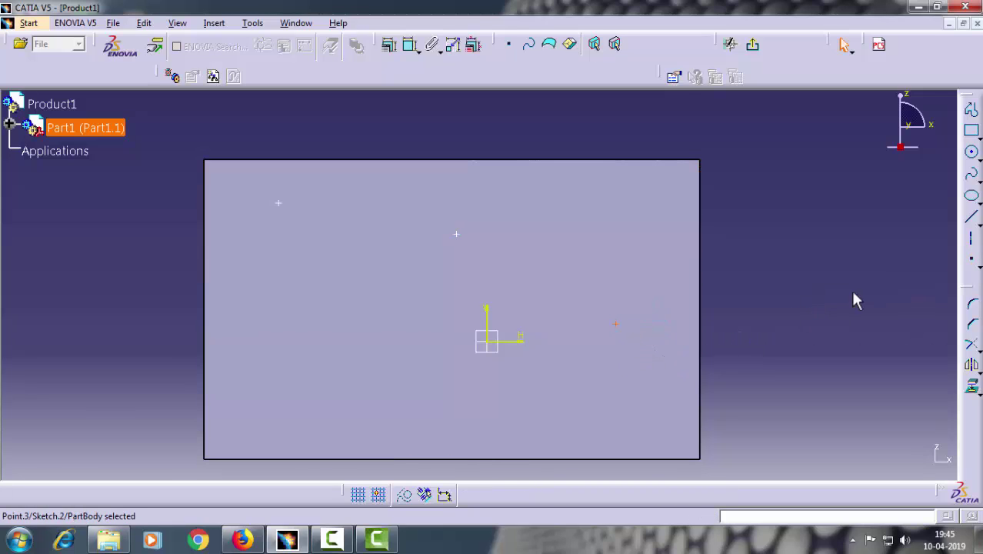
click(972, 264)
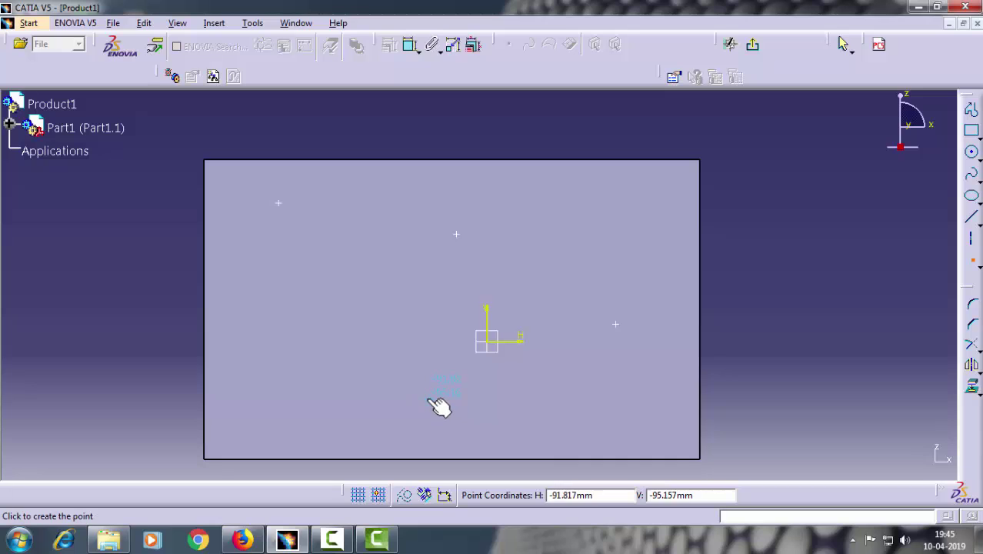
click(426, 378)
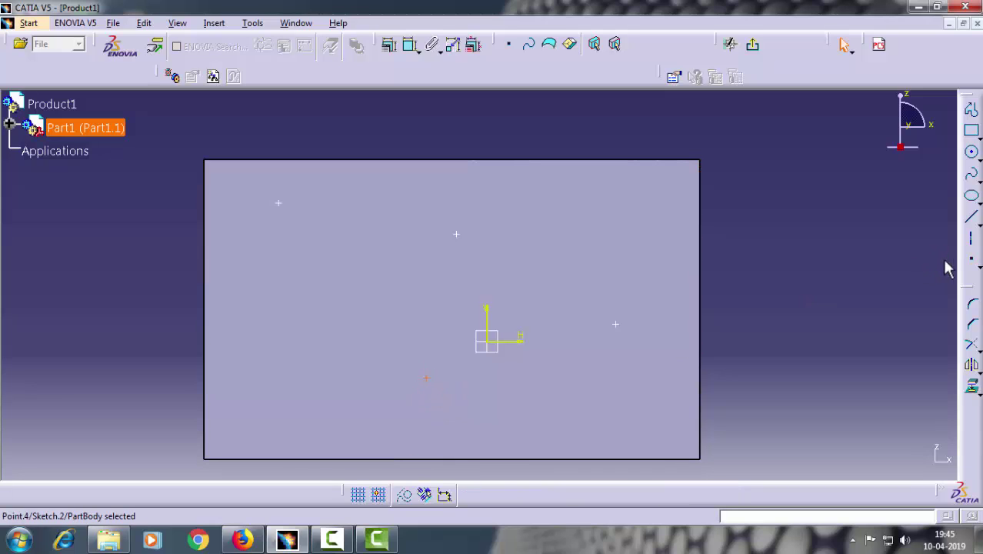
click(971, 264)
click(283, 359)
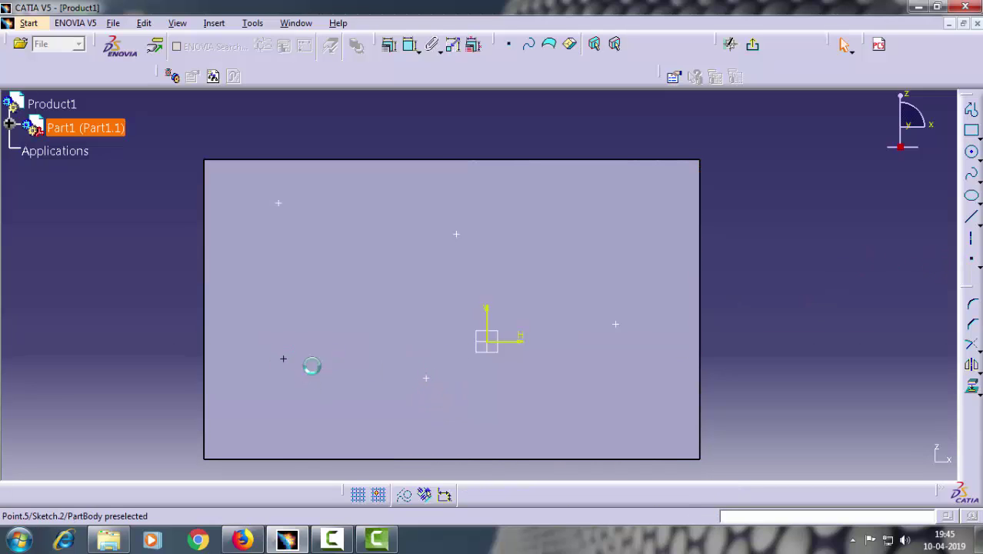
click(760, 287)
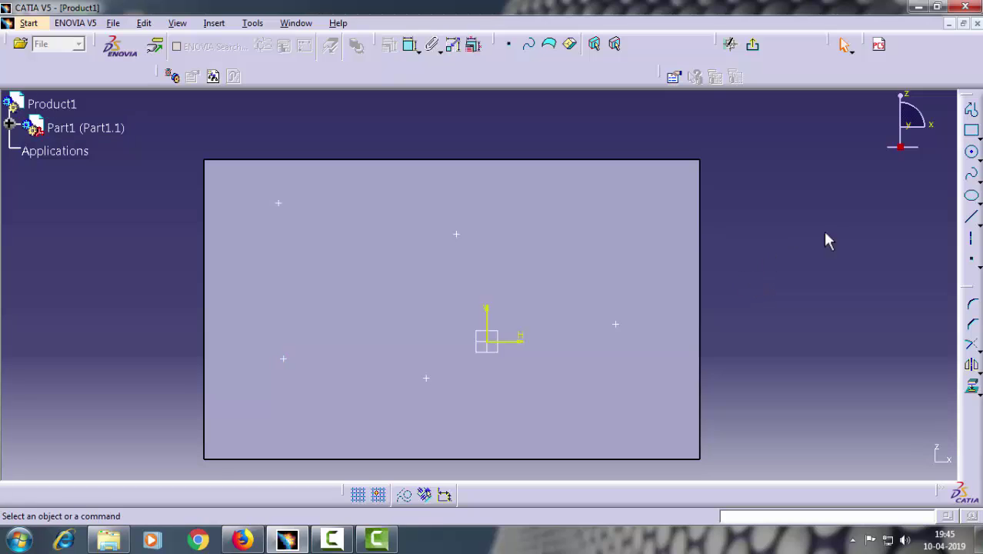
click(756, 46)
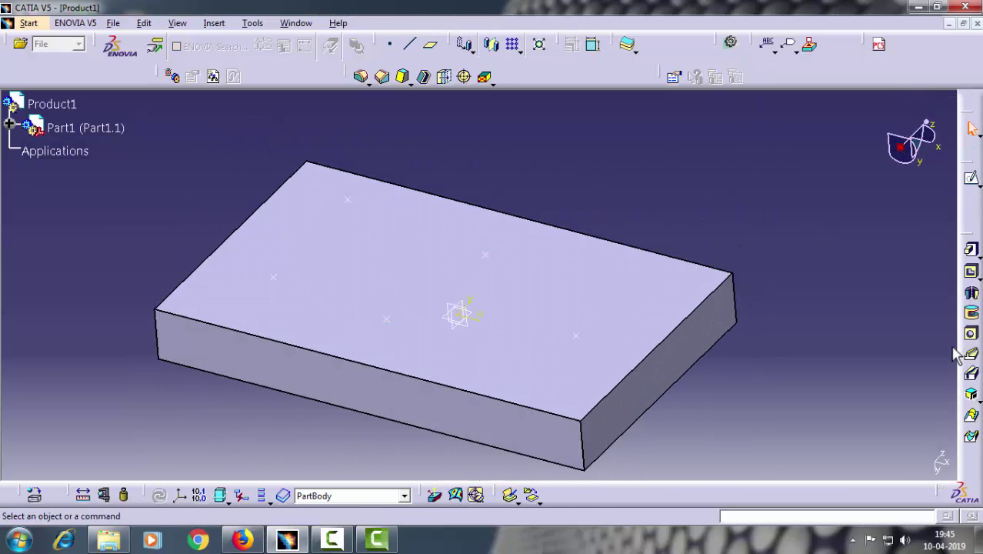
Start a hole at the right-hand point on the top face with a 60 mm diameter.
click(970, 333)
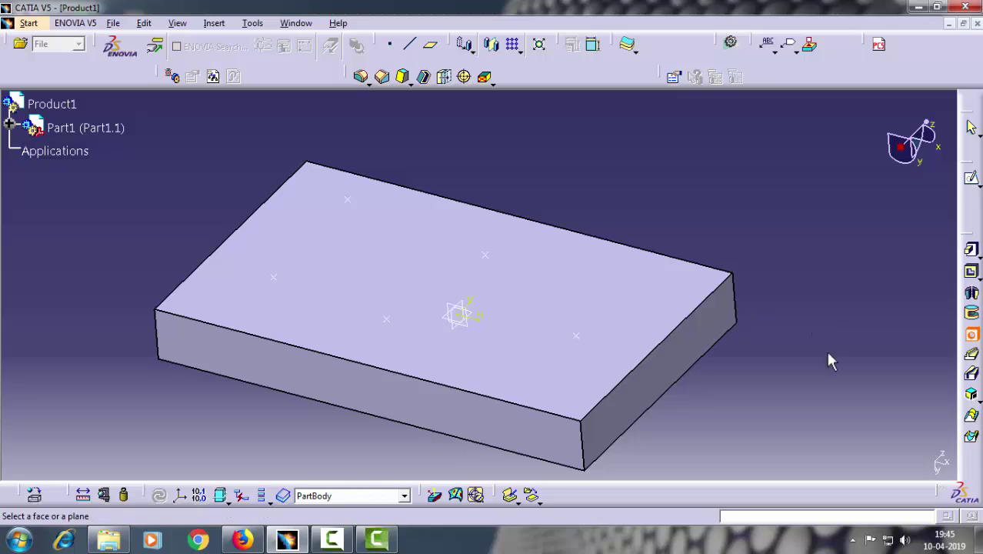
click(575, 336)
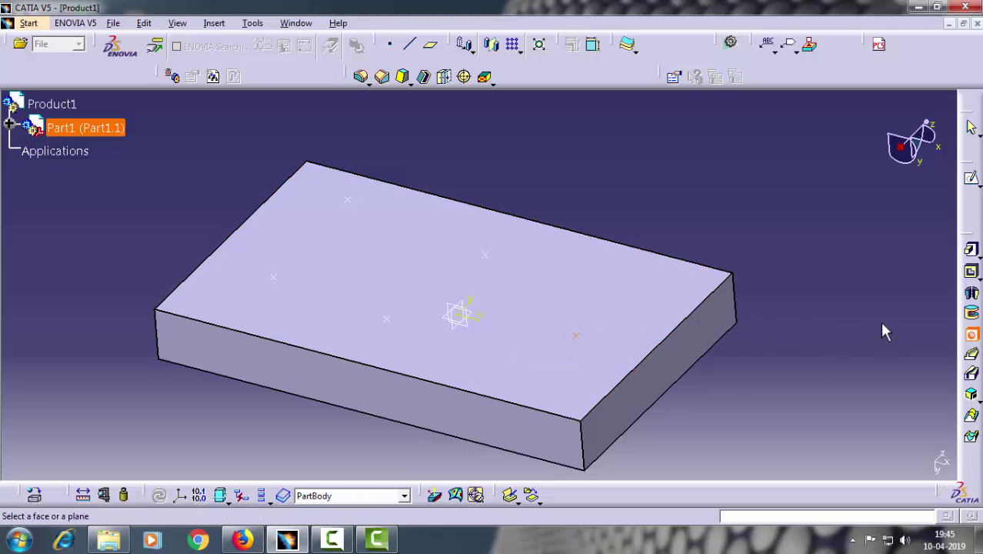
click(644, 310)
click(677, 260)
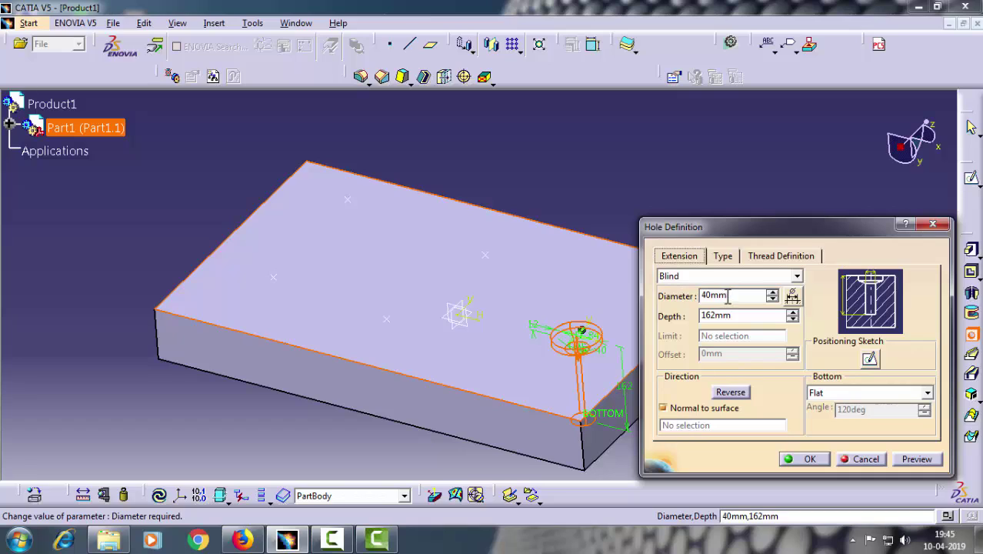
drag(728, 297, 672, 290)
text(60)
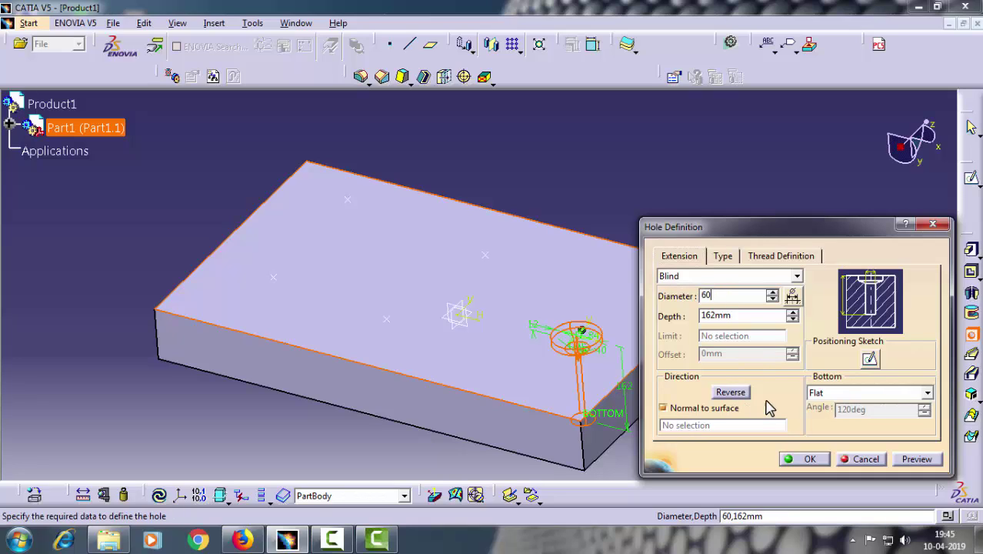
click(769, 408)
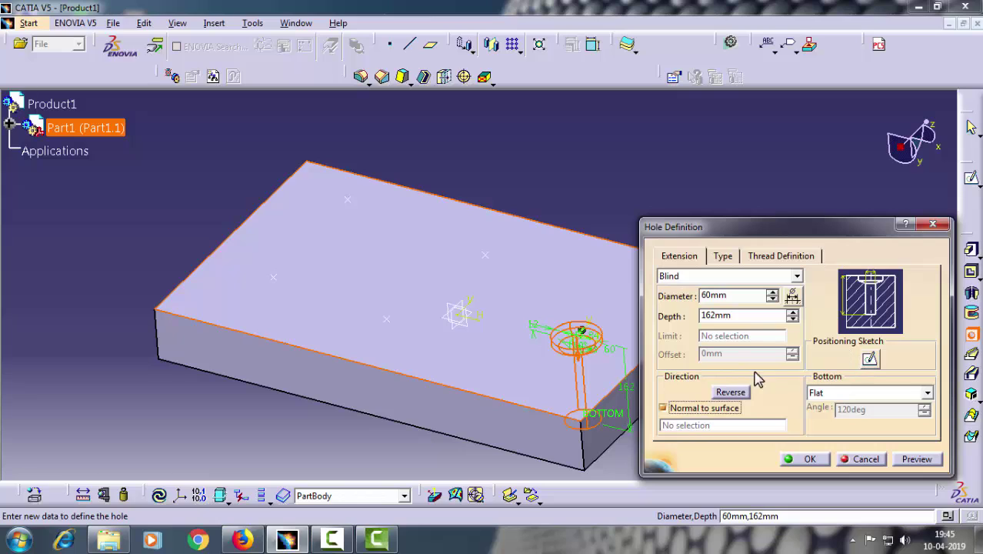
Set the hole type to Simple and preview it in the part.
click(723, 256)
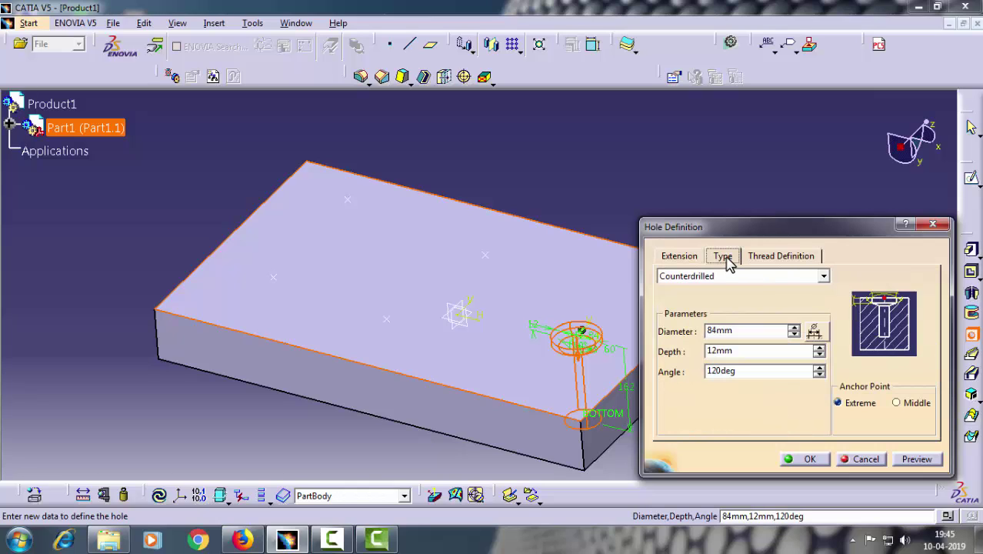
click(823, 278)
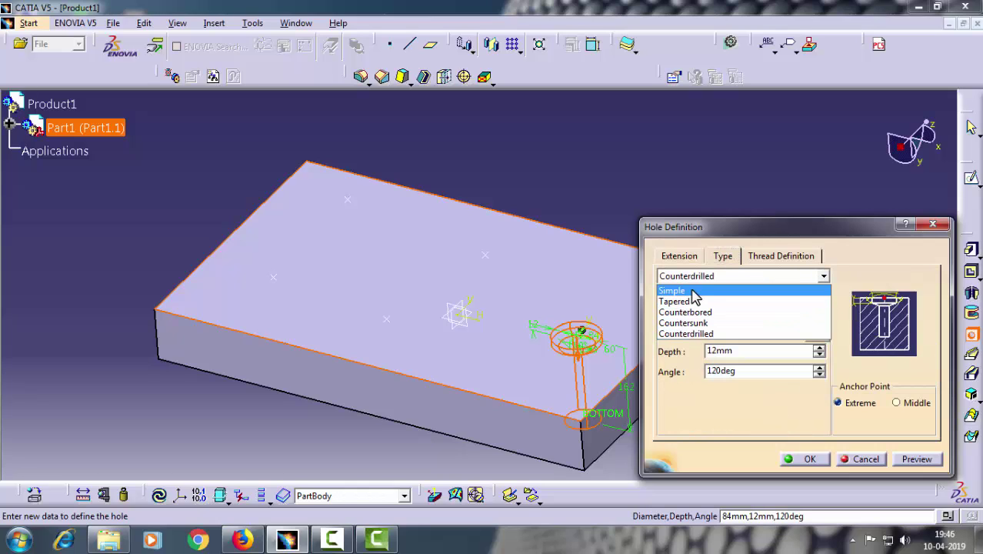
click(673, 290)
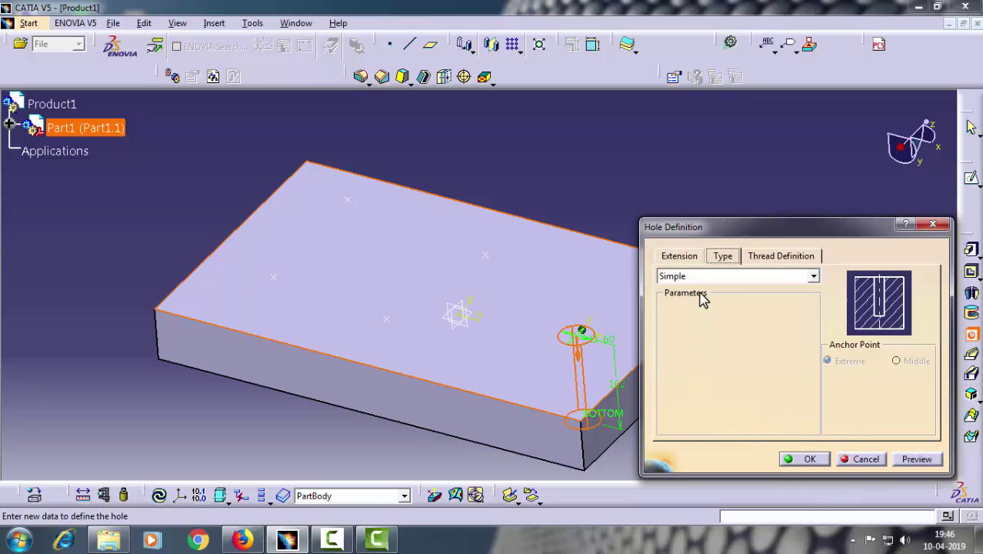
click(679, 259)
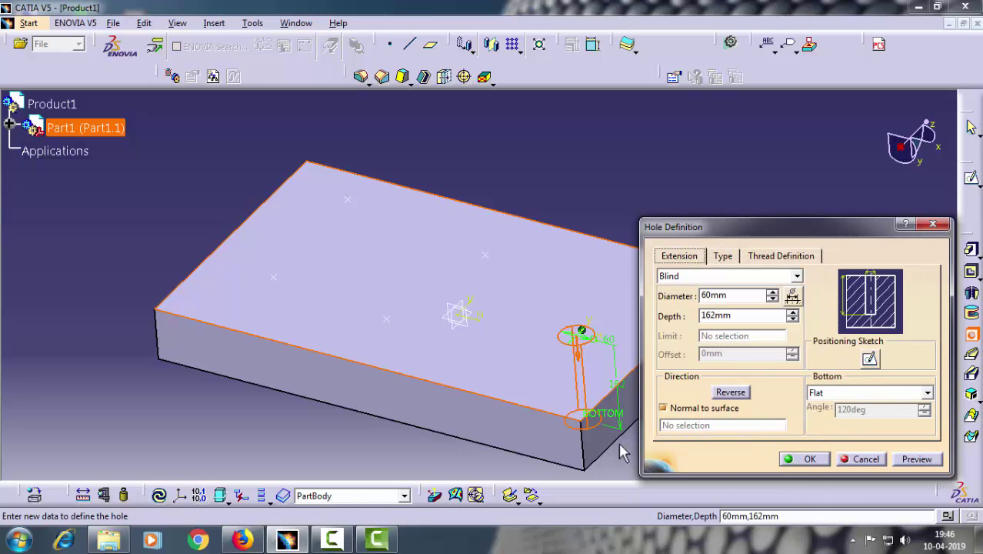
click(931, 461)
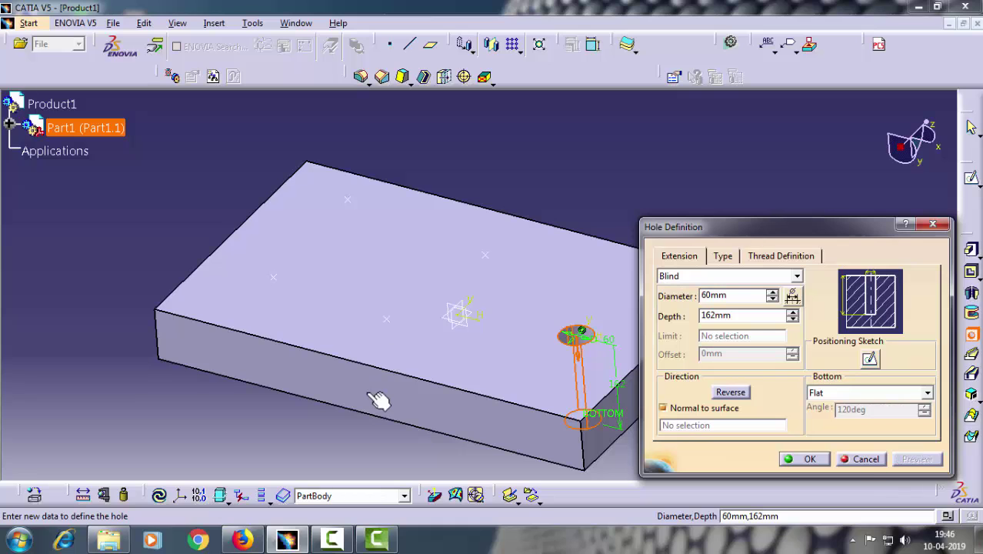
middle_drag(377, 400, 378, 377)
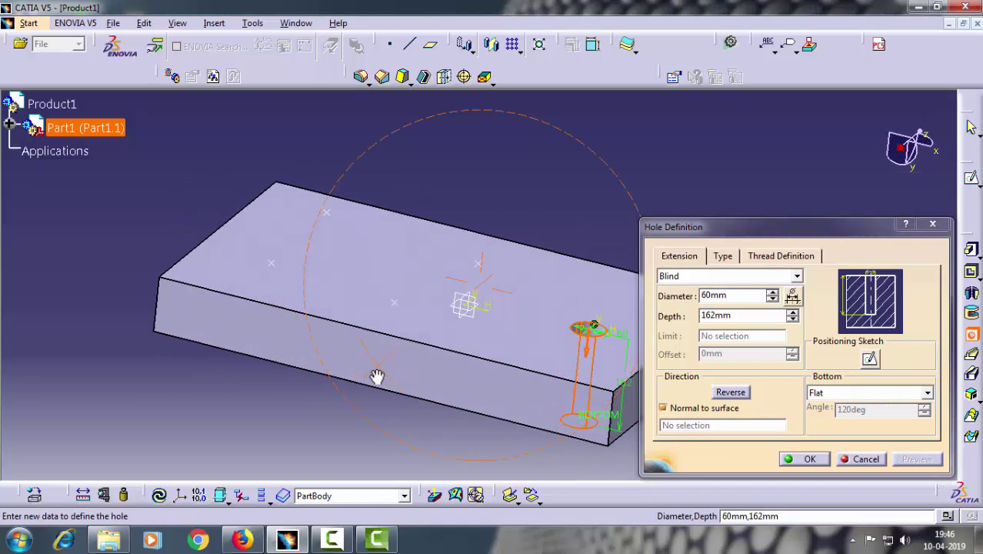
Create the 60 mm simple hole and turn the view to face the top surface.
click(806, 459)
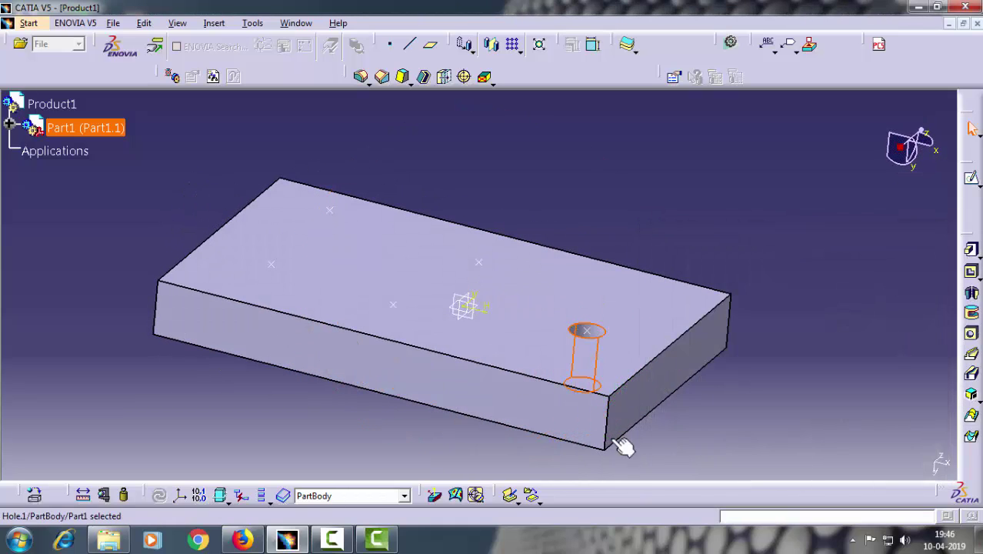
mouse_move(715, 258)
middle_down()
mouse_move(526, 292)
mouse_move(453, 263)
mouse_move(651, 310)
mouse_move(296, 329)
mouse_move(347, 325)
mouse_move(345, 373)
mouse_move(364, 281)
mouse_move(384, 274)
middle_up()
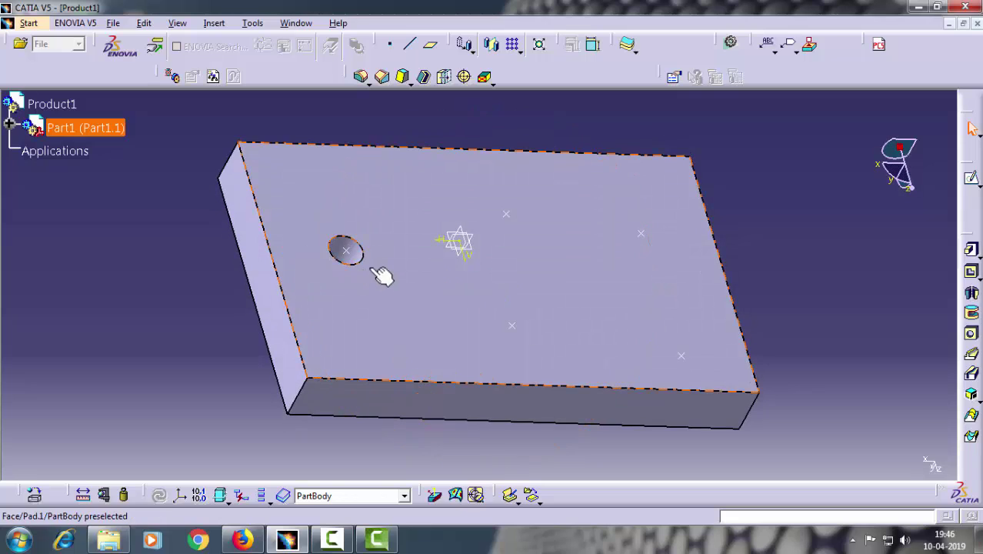
Start a new blind hole in the middle of the block's top face.
click(970, 333)
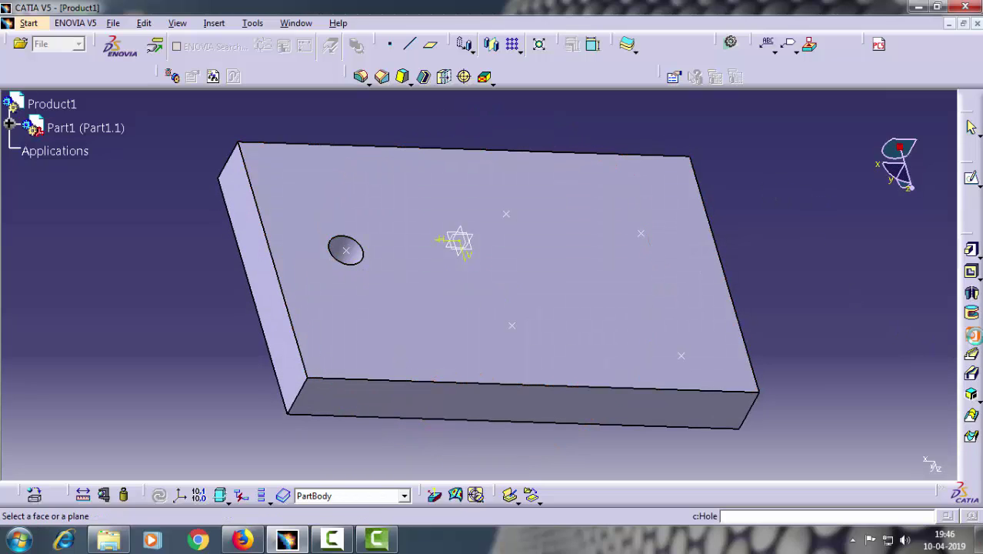
click(508, 215)
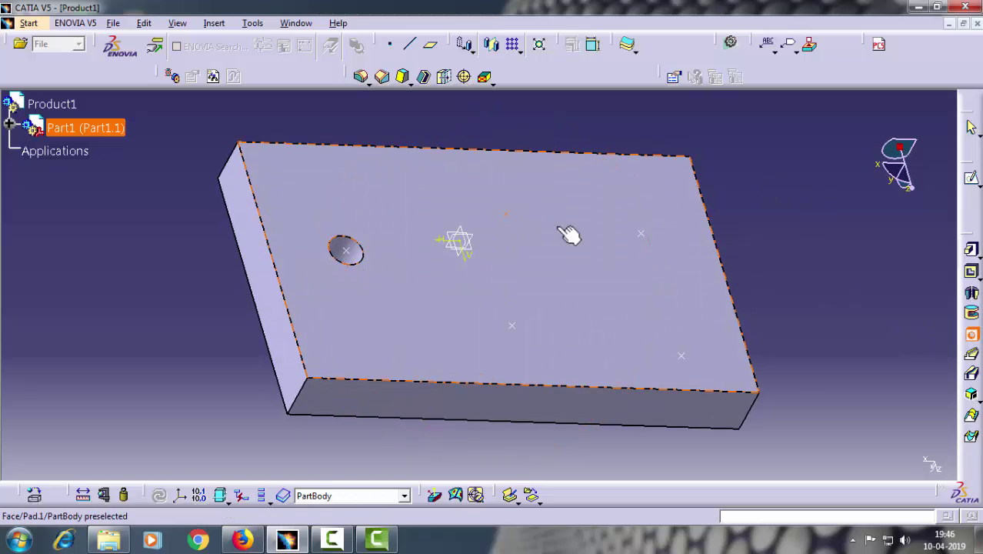
click(573, 205)
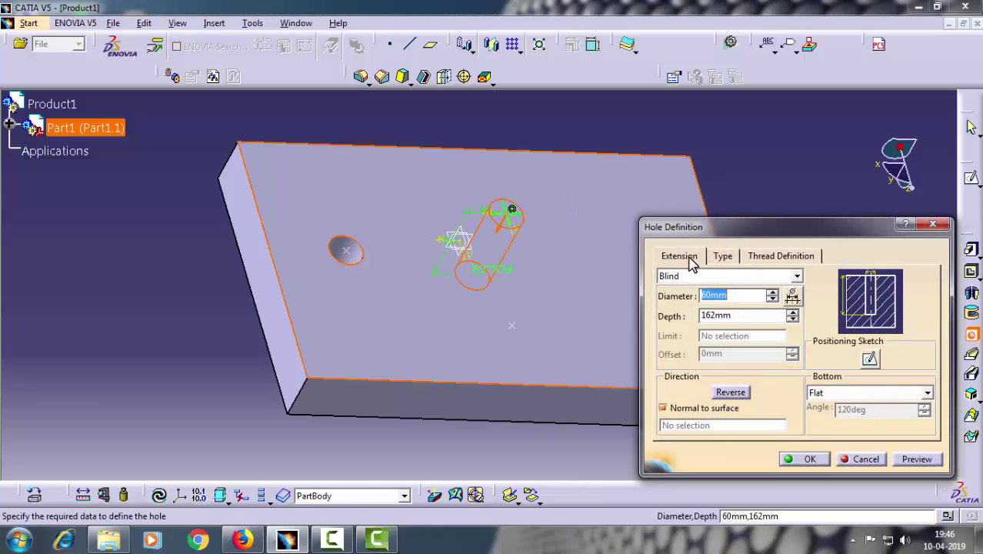
click(798, 279)
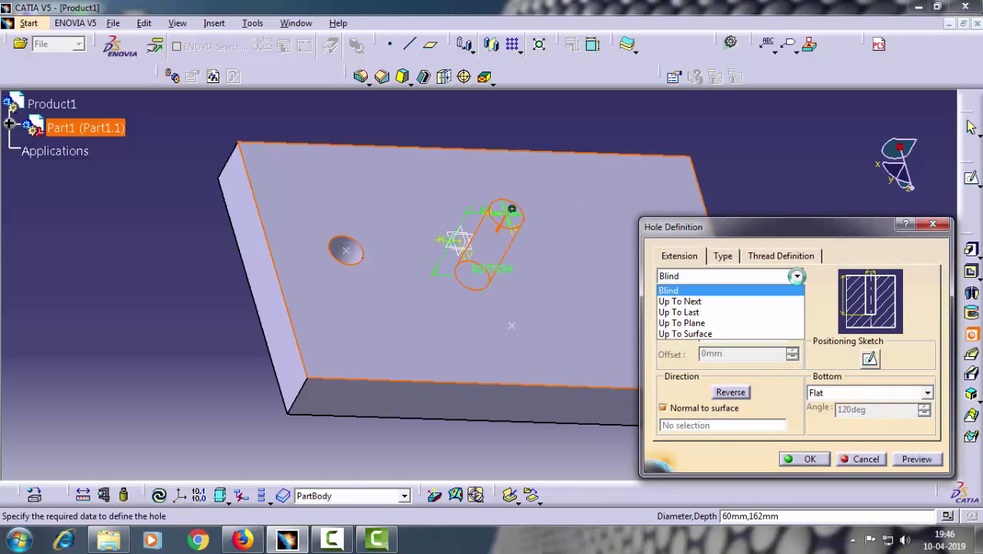
click(783, 281)
Make it a Tapered hole, trying 60° before settling on a 45° angle, and create it.
click(723, 257)
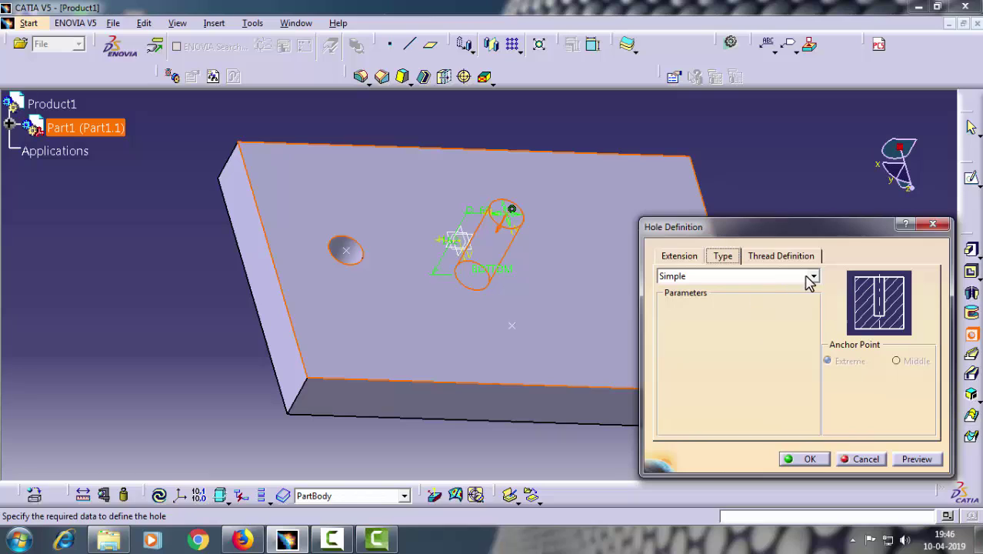
click(813, 278)
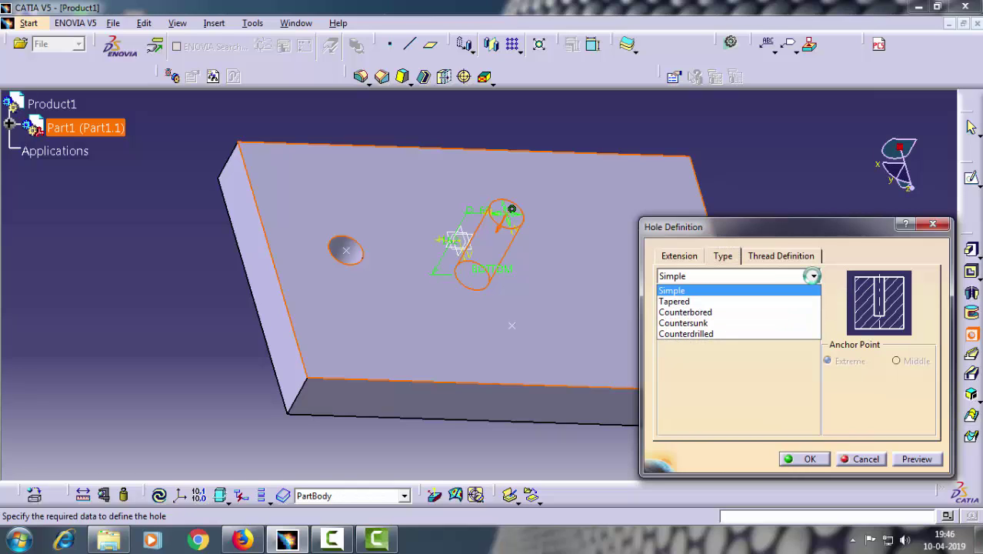
click(714, 301)
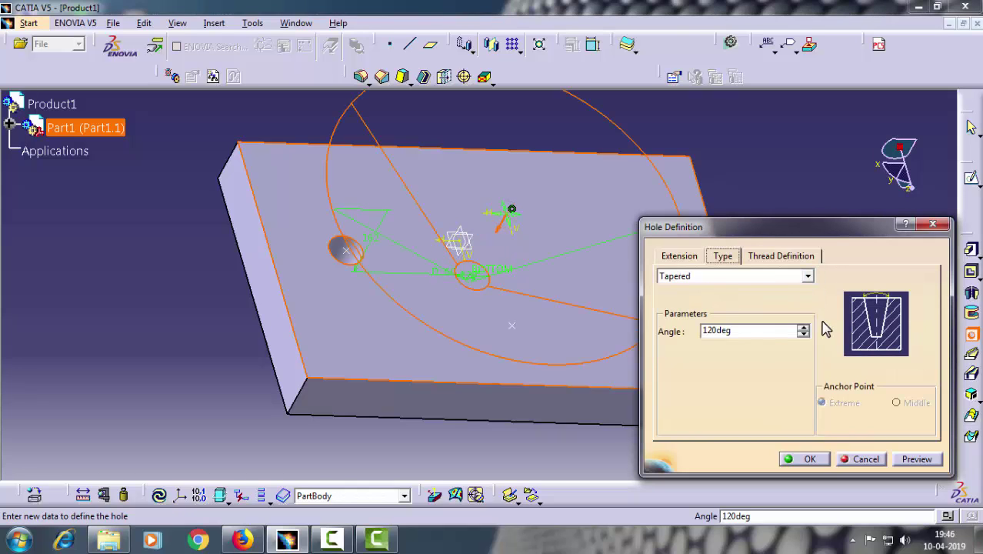
double_click(744, 330)
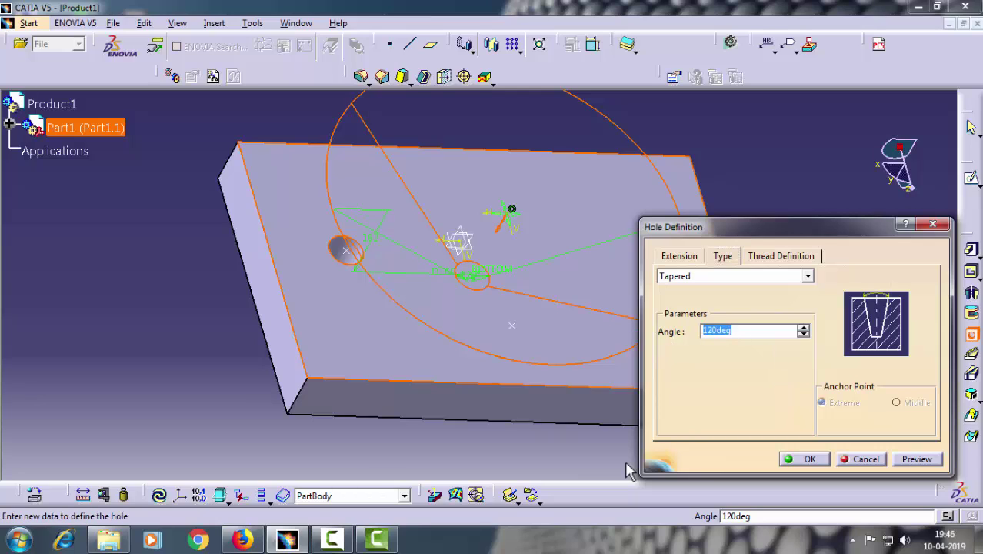
text(60)
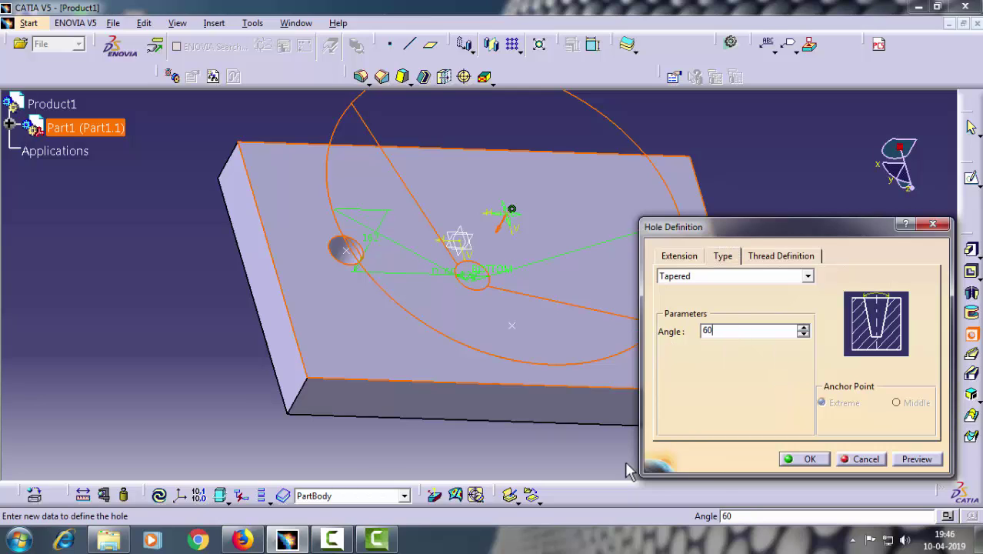
click(928, 460)
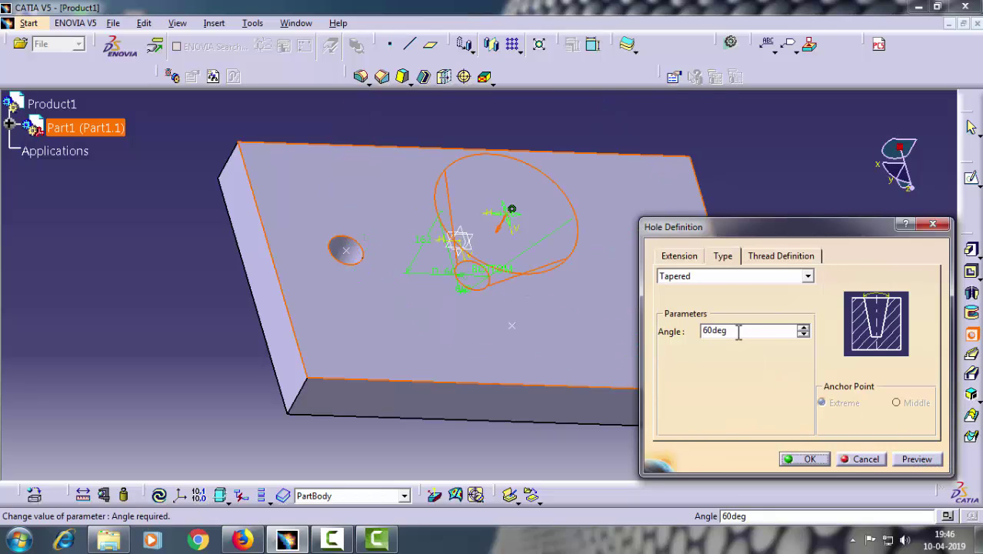
drag(738, 331, 650, 336)
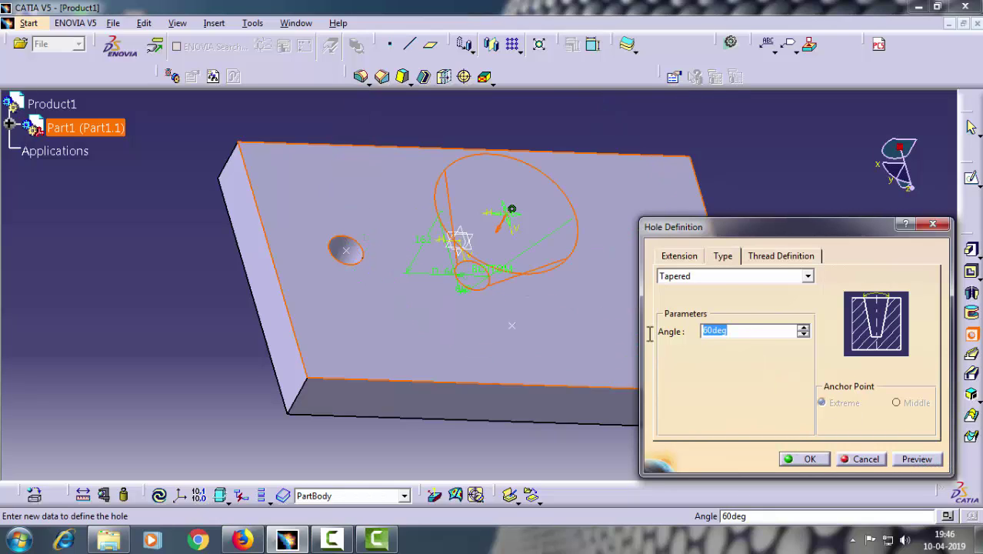
text(45)
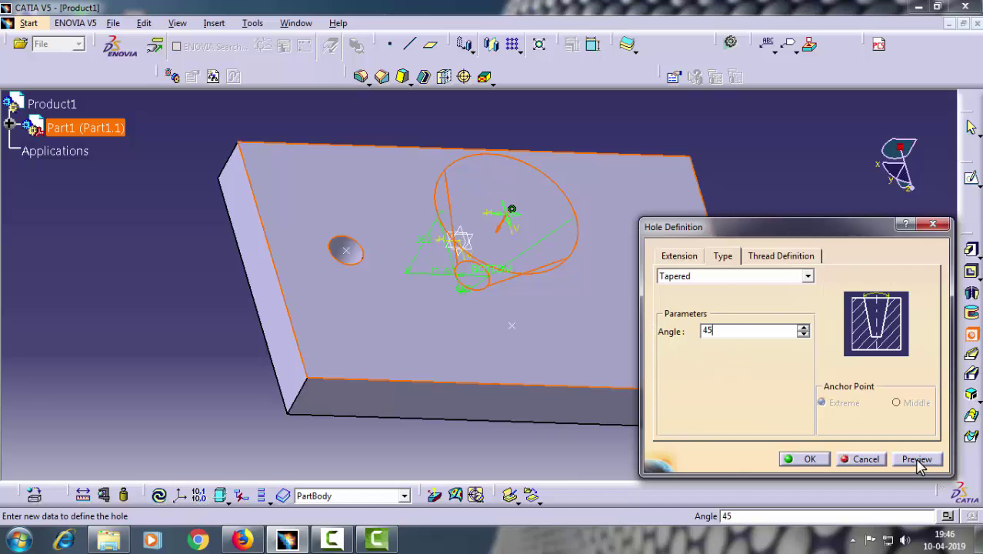
click(919, 460)
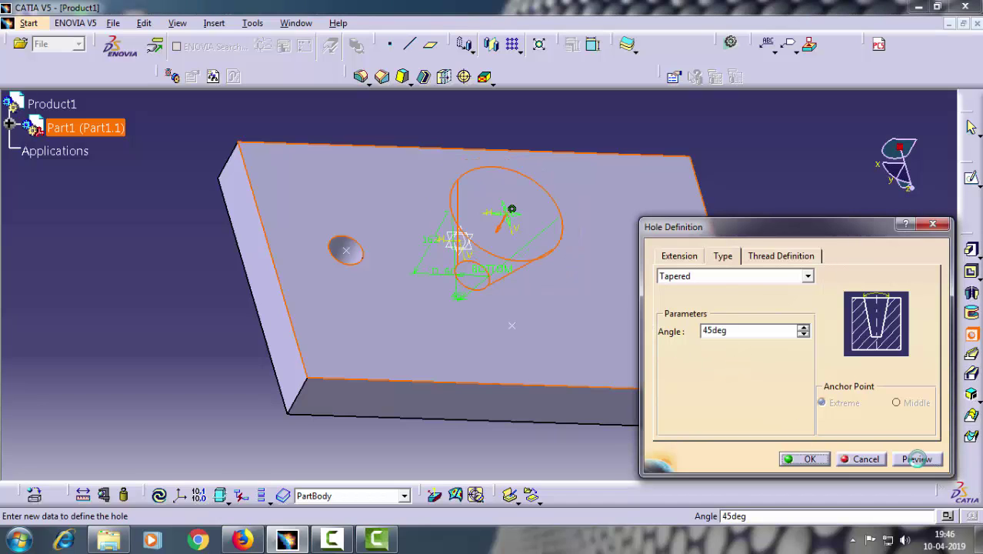
click(808, 459)
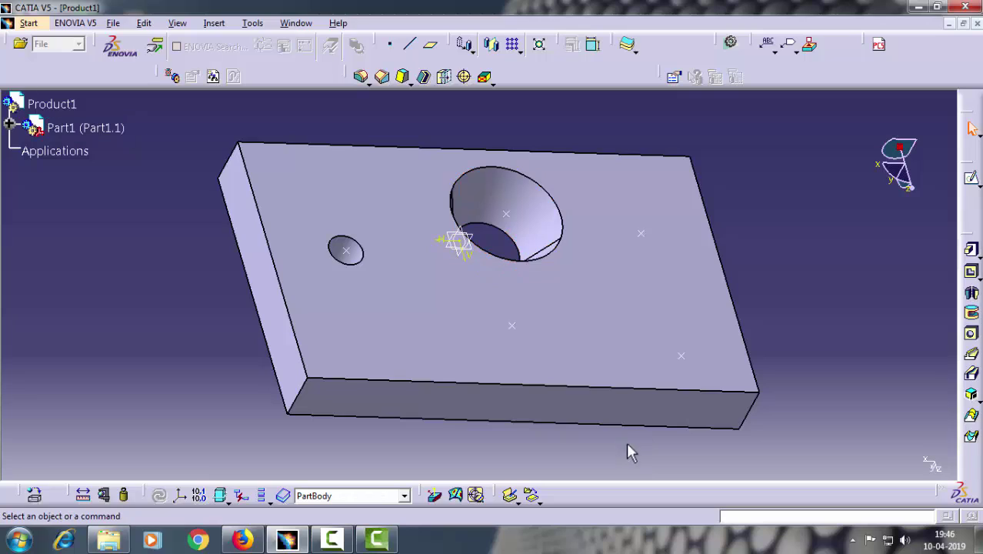
Turn the block to view its simple and tapered holes and start another hole.
mouse_move(783, 272)
middle_down()
mouse_move(554, 361)
mouse_move(697, 204)
mouse_move(687, 270)
mouse_move(526, 345)
mouse_move(698, 307)
mouse_move(666, 320)
mouse_move(643, 312)
middle_up()
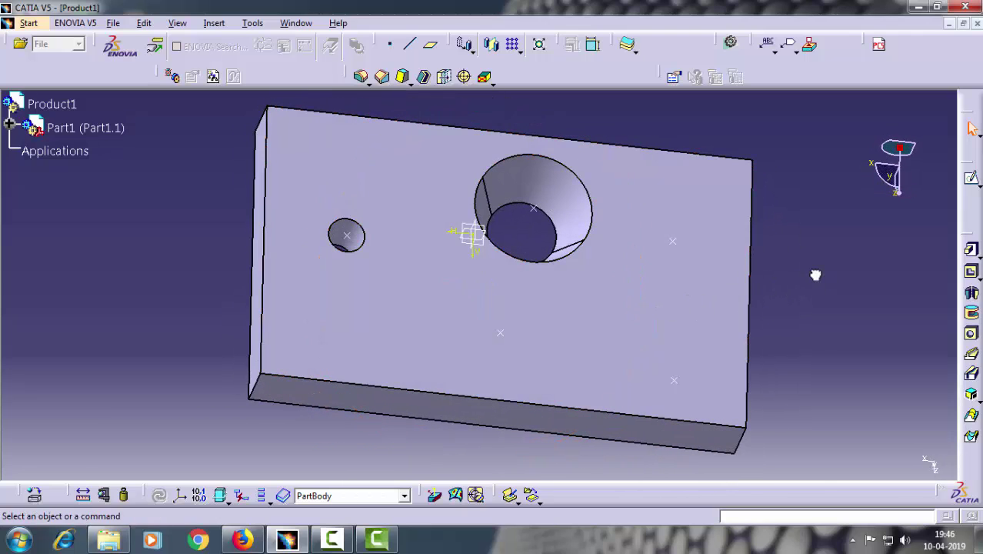
click(971, 333)
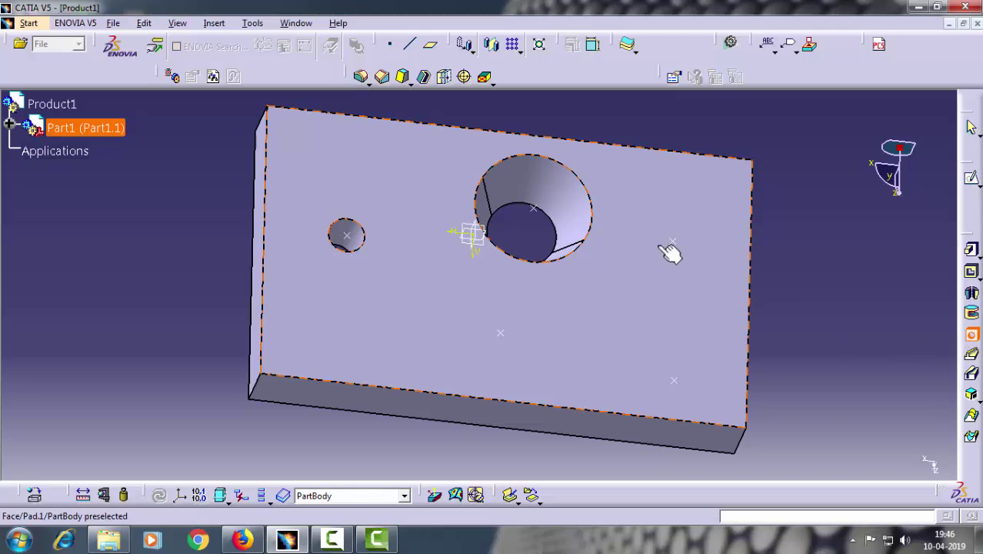
Place a new hole on the top face and make it Counterbored.
click(693, 216)
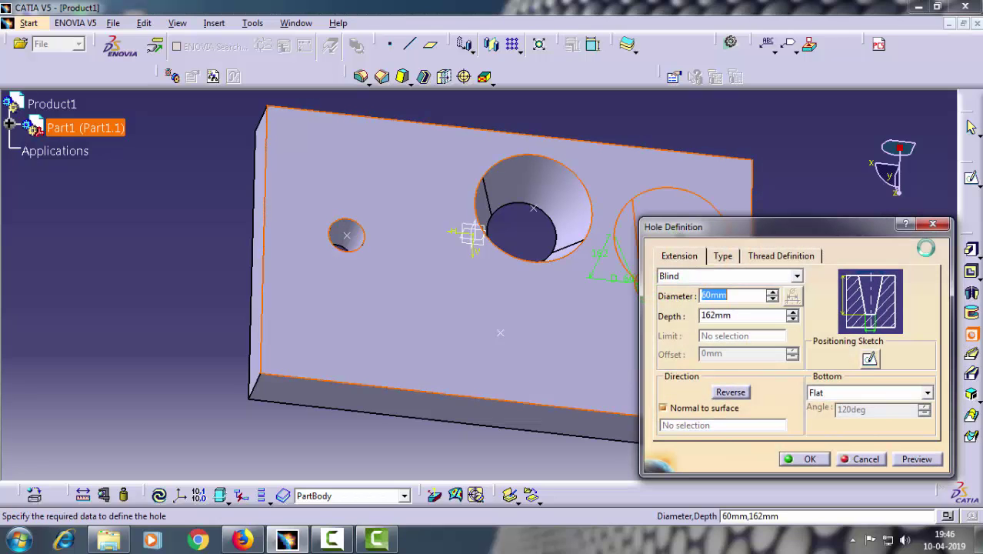
click(723, 255)
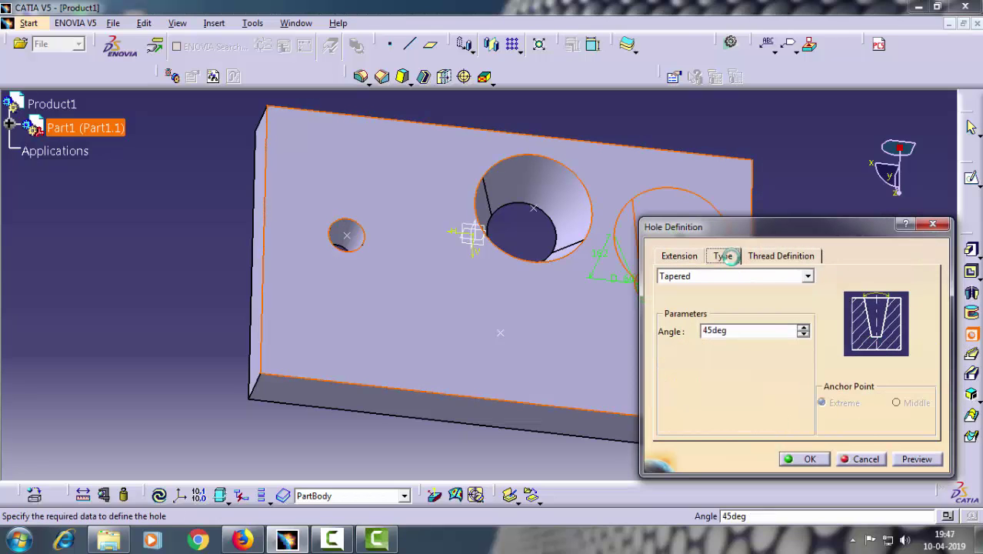
click(806, 275)
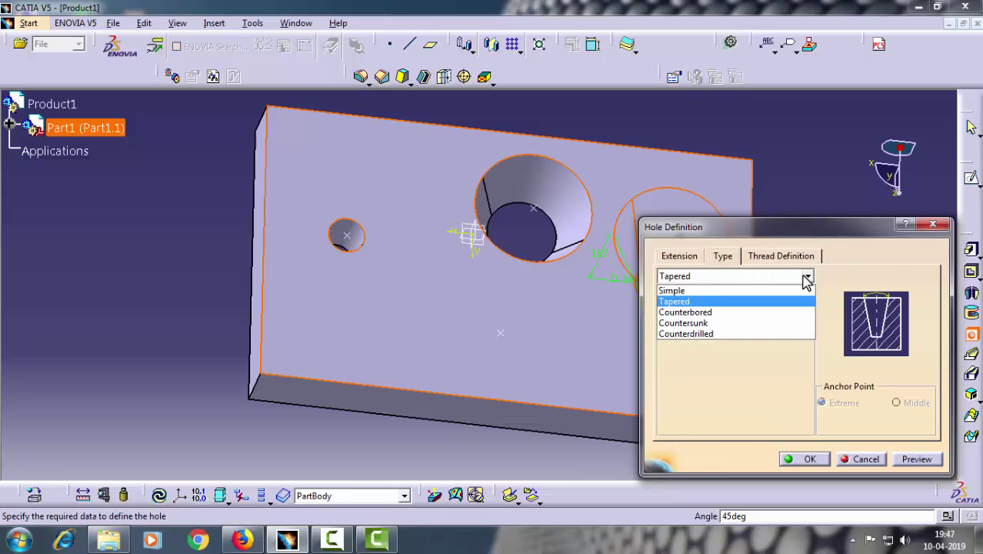
click(733, 313)
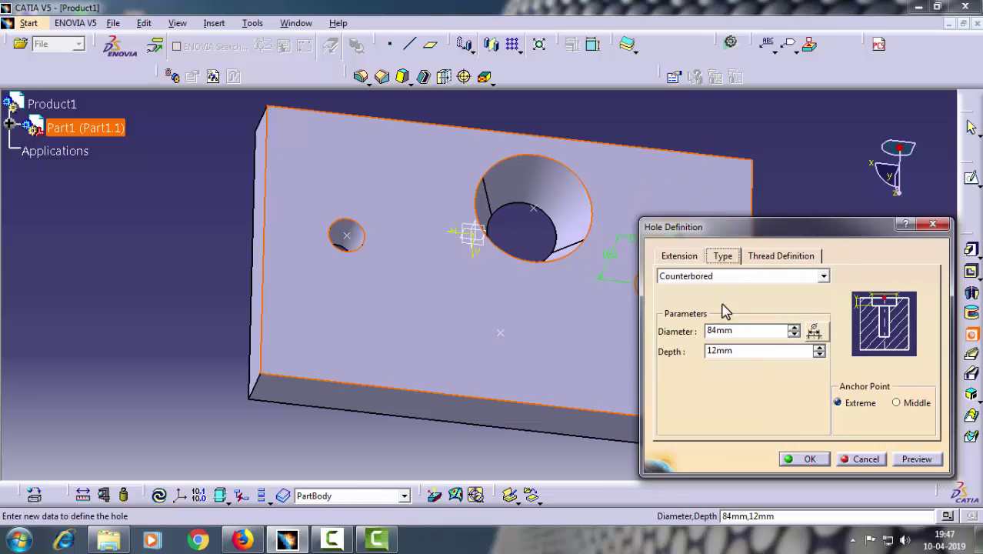
middle_click(471, 299)
middle_drag(471, 298, 345, 301)
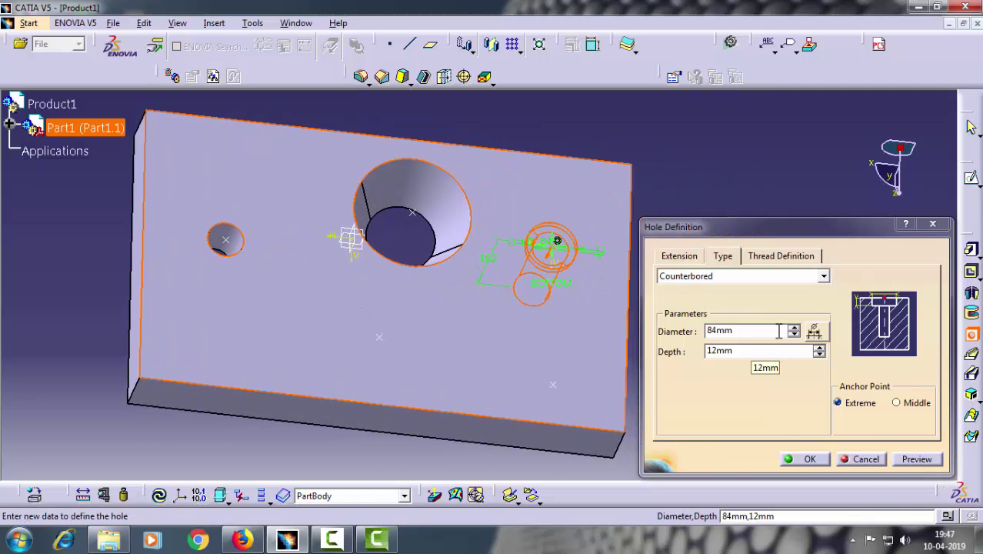
Set the counterbore diameter to 132 mm and depth to 48 mm, then create the hole.
click(794, 328)
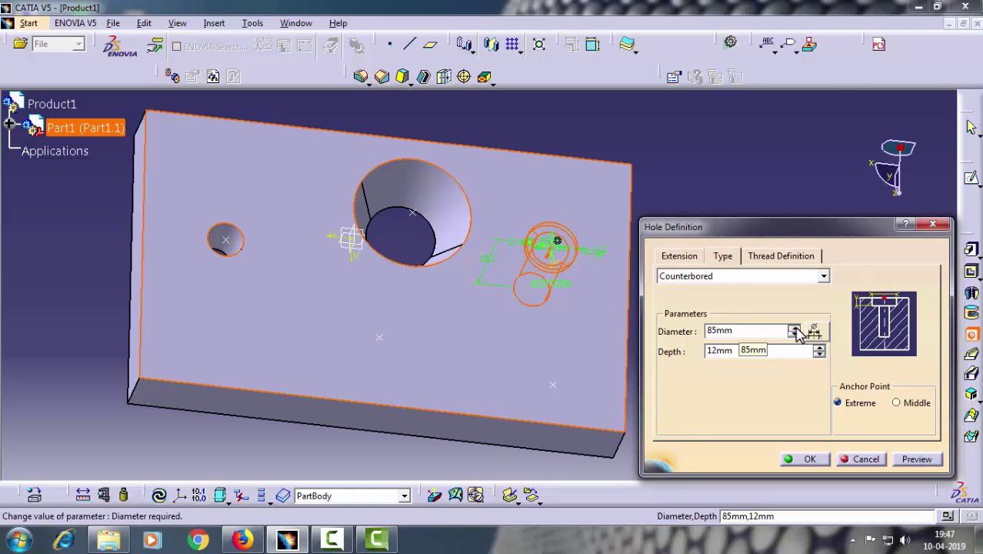
drag(796, 329, 796, 329)
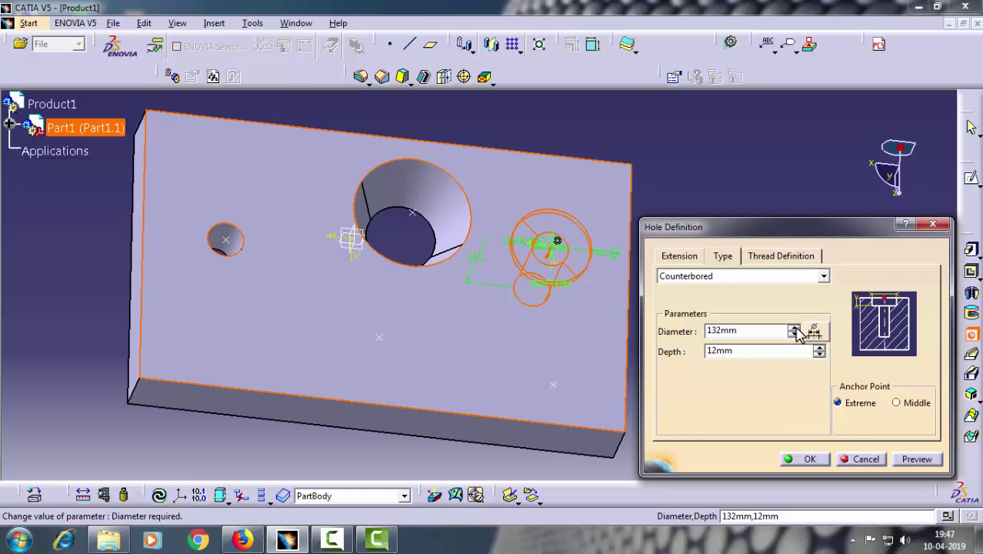
click(819, 347)
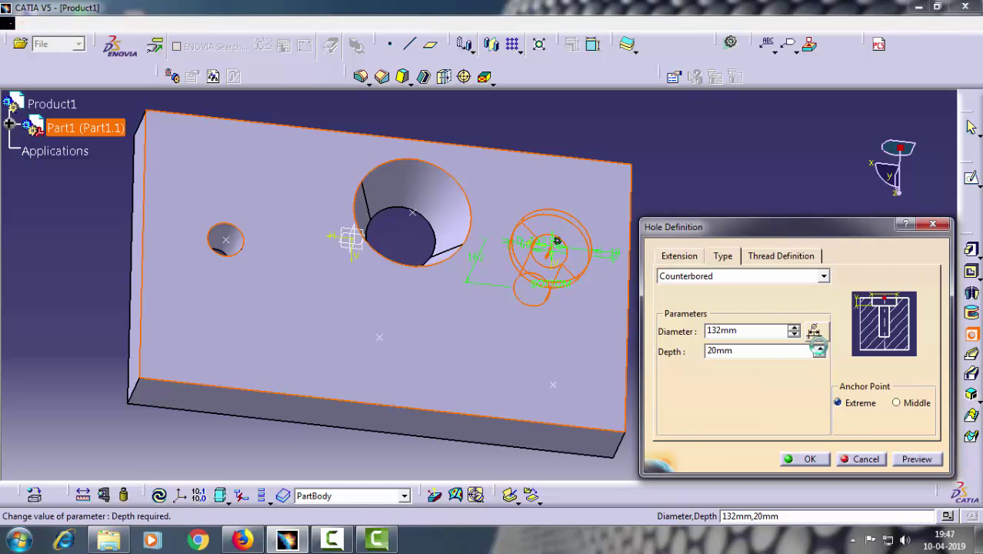
drag(819, 348, 819, 348)
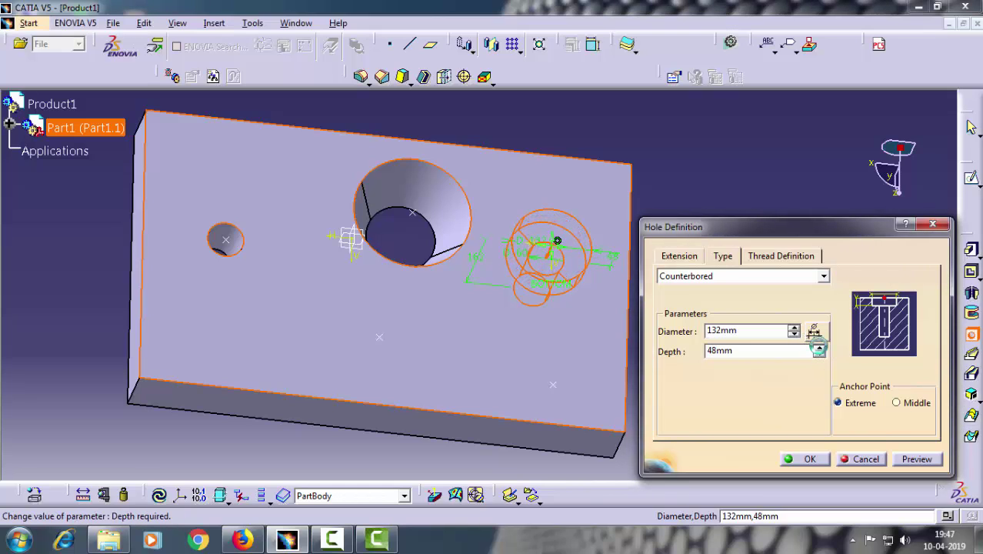
click(915, 458)
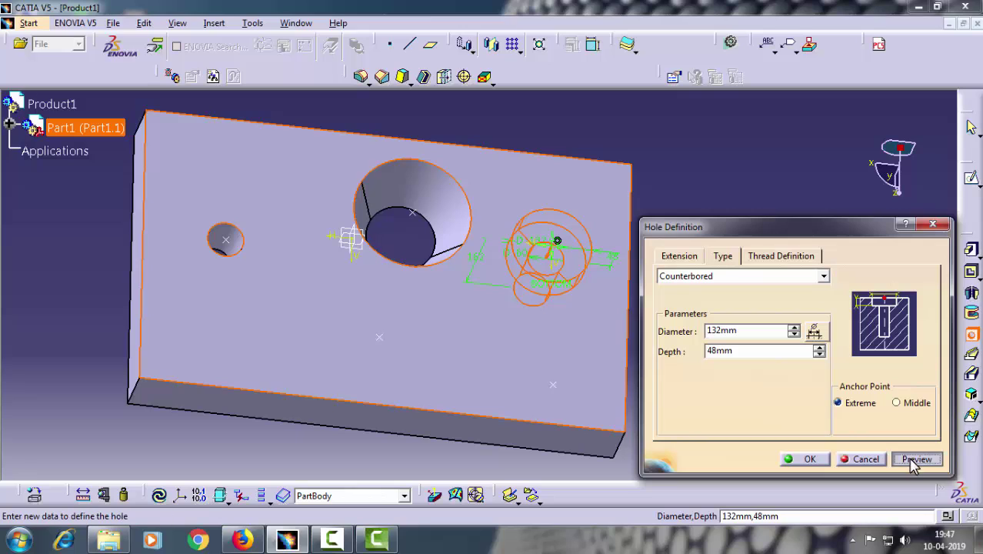
click(809, 459)
Orbit and pan the block to view its three holes from another side.
mouse_move(696, 349)
middle_down()
mouse_move(665, 303)
mouse_move(714, 235)
mouse_move(573, 282)
mouse_move(641, 325)
mouse_move(543, 158)
mouse_move(483, 205)
mouse_move(434, 147)
middle_up()
mouse_move(279, 358)
middle_down()
mouse_move(333, 266)
mouse_move(538, 249)
mouse_move(680, 288)
mouse_move(590, 266)
mouse_move(456, 204)
mouse_move(342, 250)
mouse_move(321, 329)
mouse_move(403, 412)
mouse_move(417, 386)
middle_up()
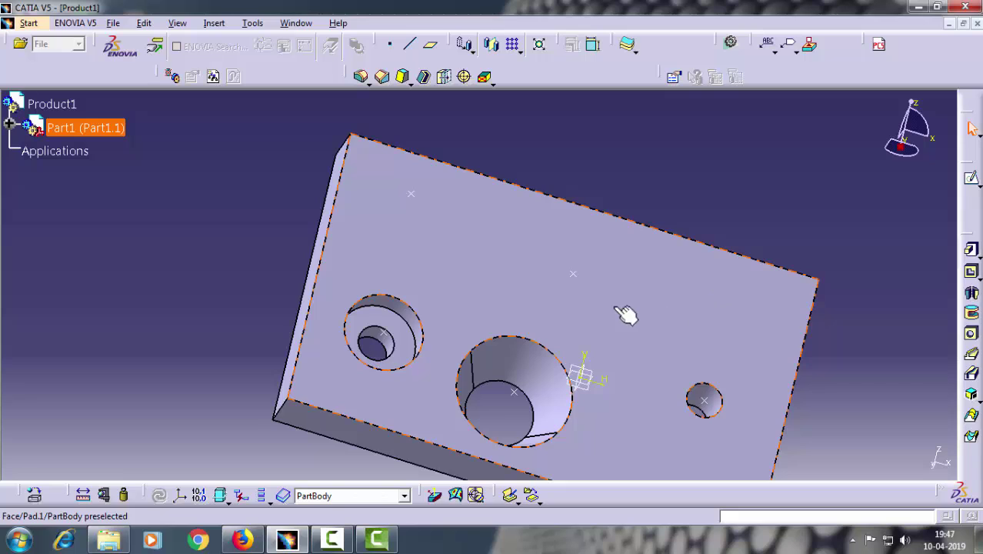
middle_drag(625, 314, 594, 254)
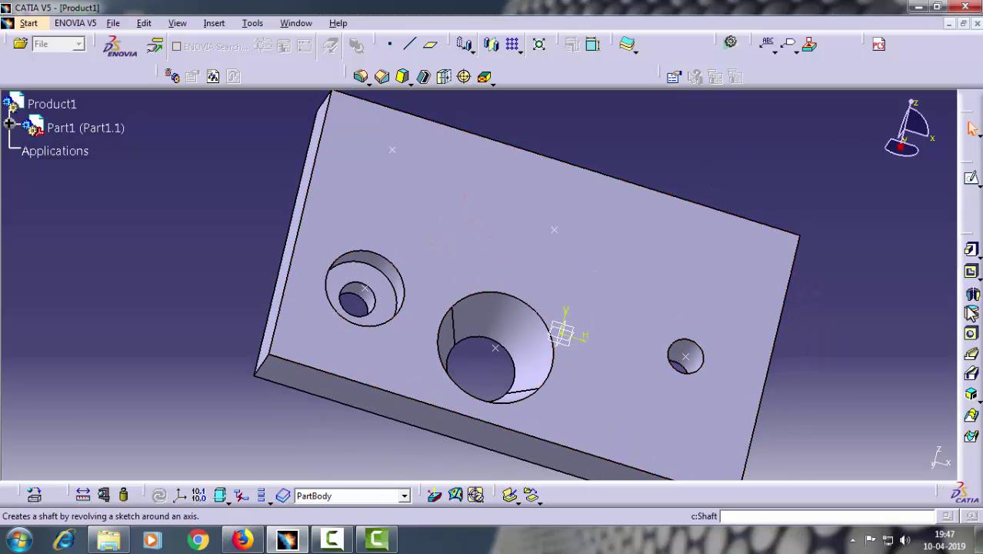
Place a new hole on the top face above the tapered hole and make it Countersunk.
click(555, 231)
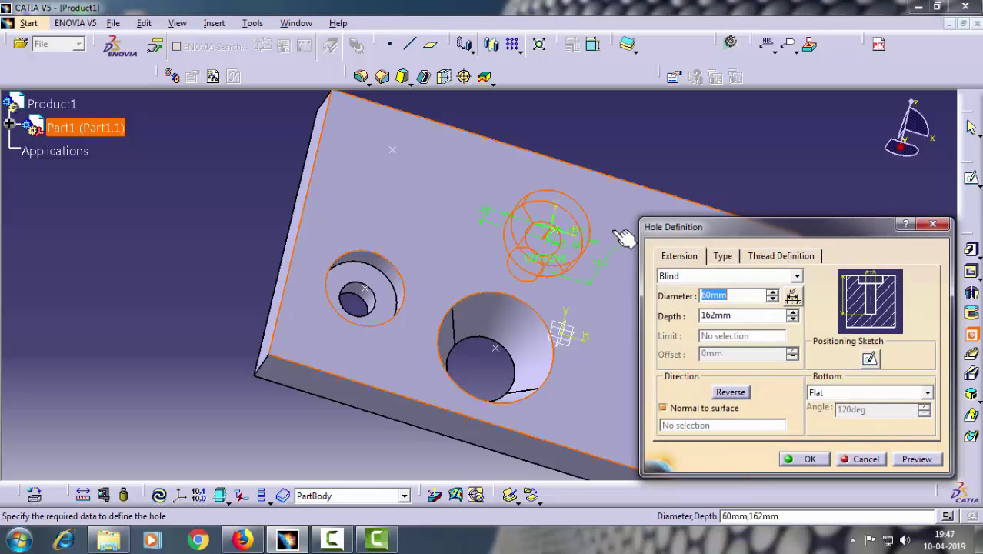
click(729, 259)
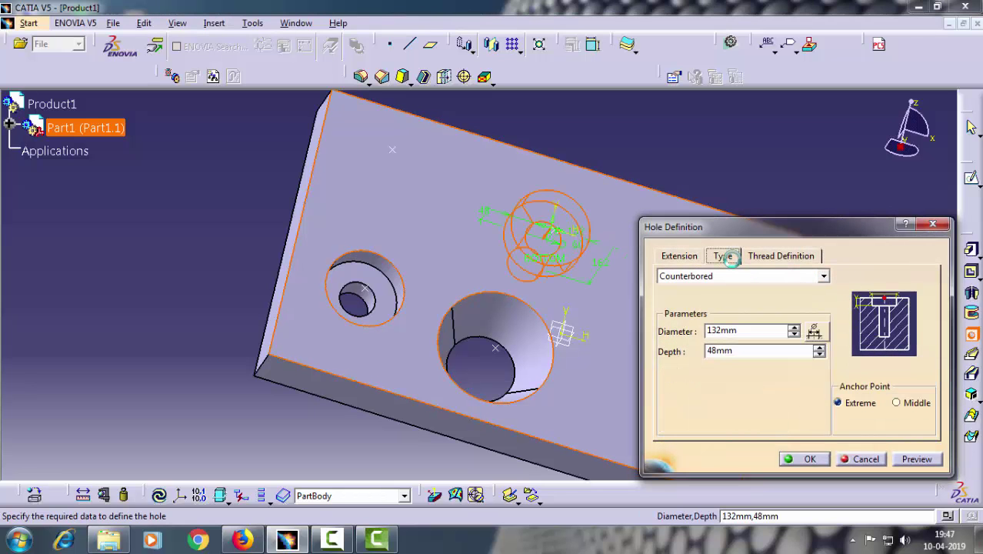
click(824, 278)
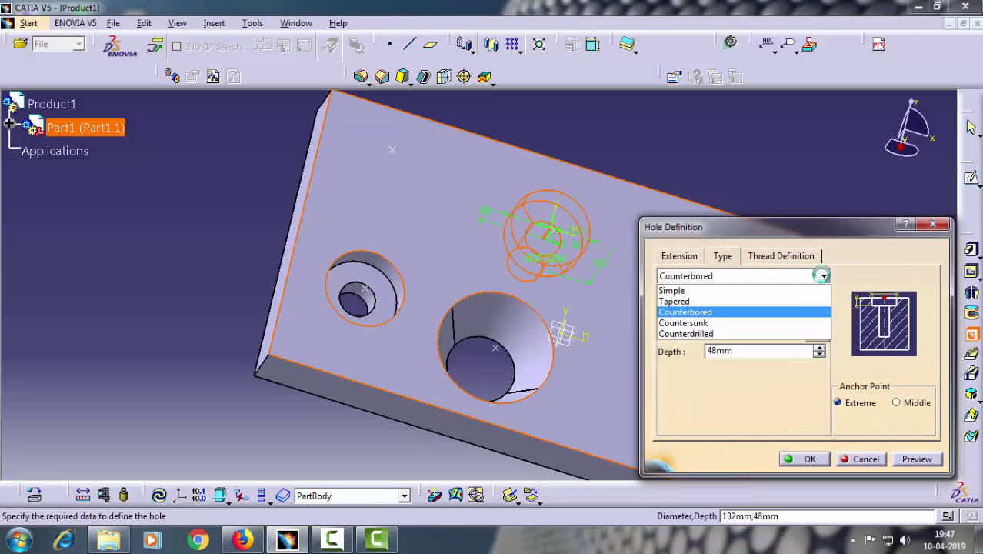
click(740, 326)
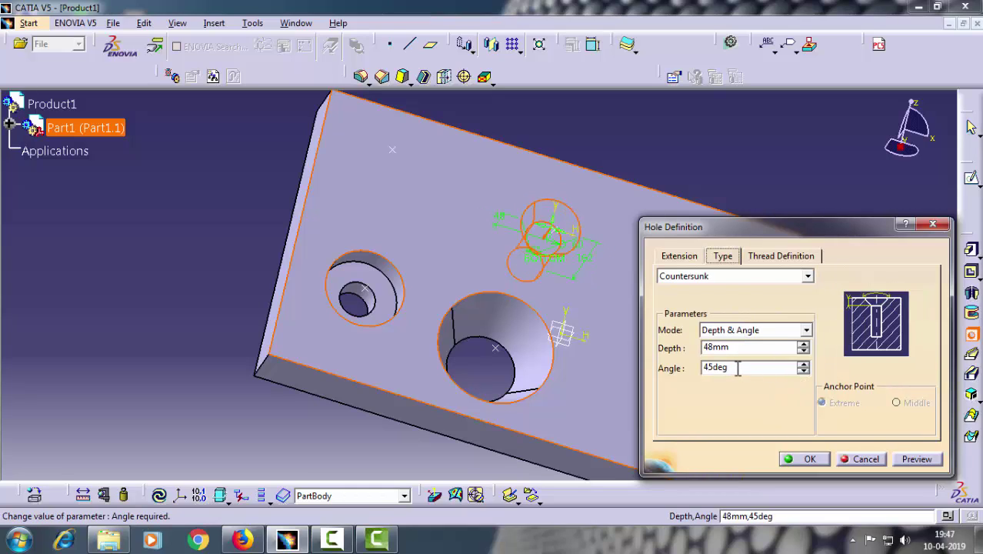
Adjust the countersink angle from 45° (trying 60° and 90°), preview, and create the 48 mm hole.
drag(737, 369, 670, 362)
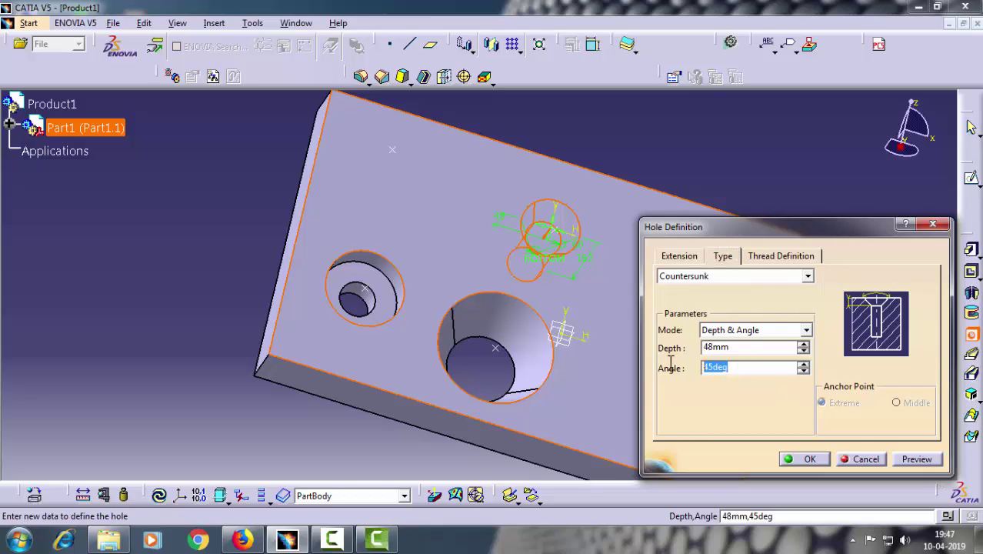
text(60)
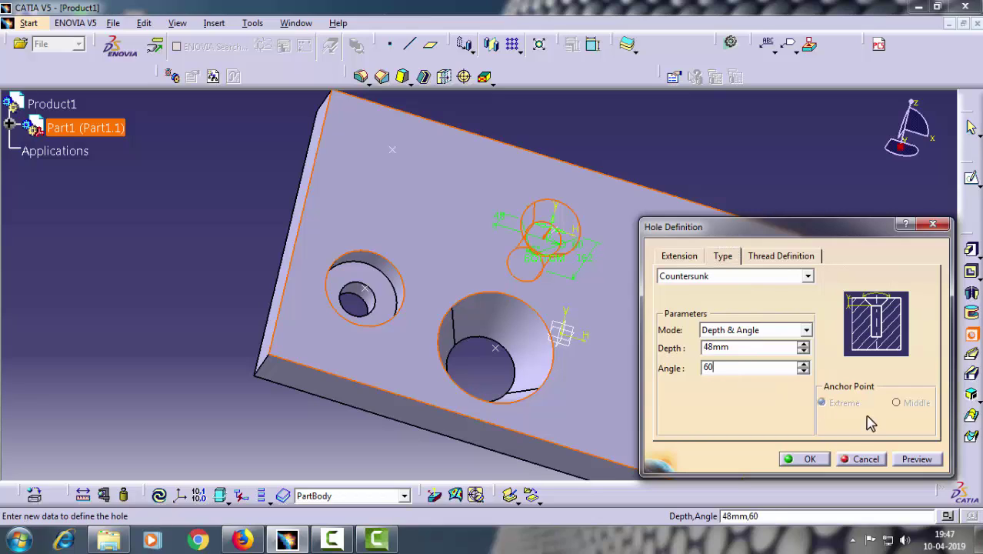
click(910, 459)
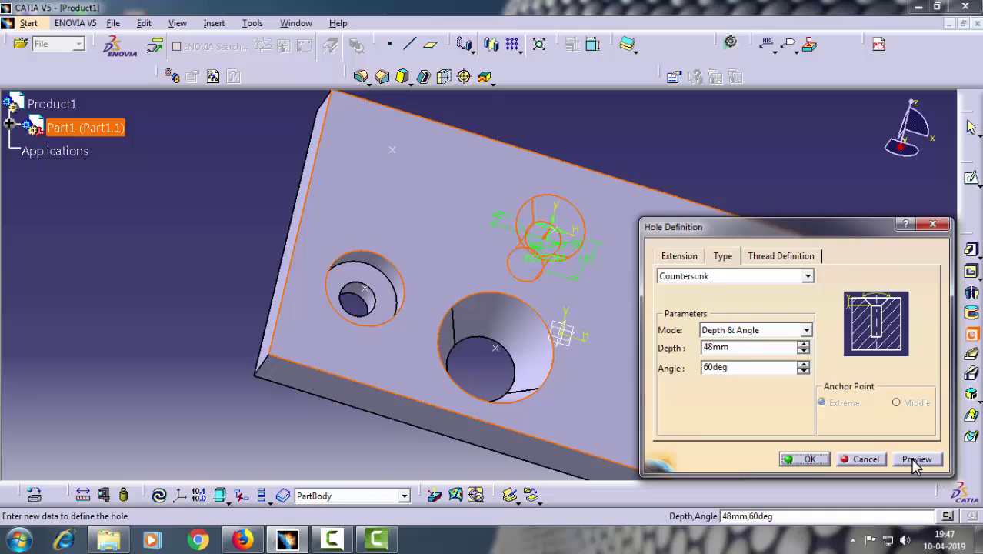
click(915, 460)
drag(735, 367, 683, 367)
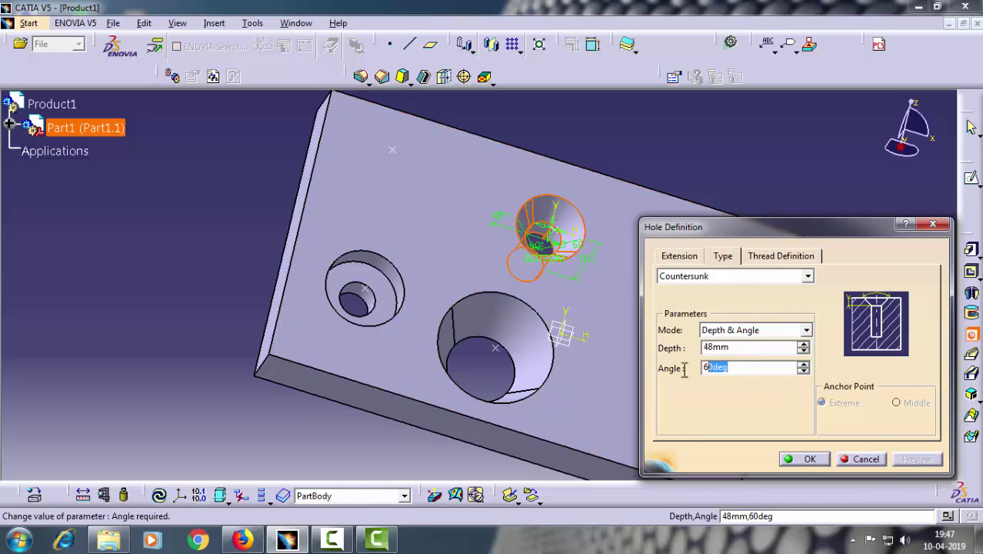
text(90)
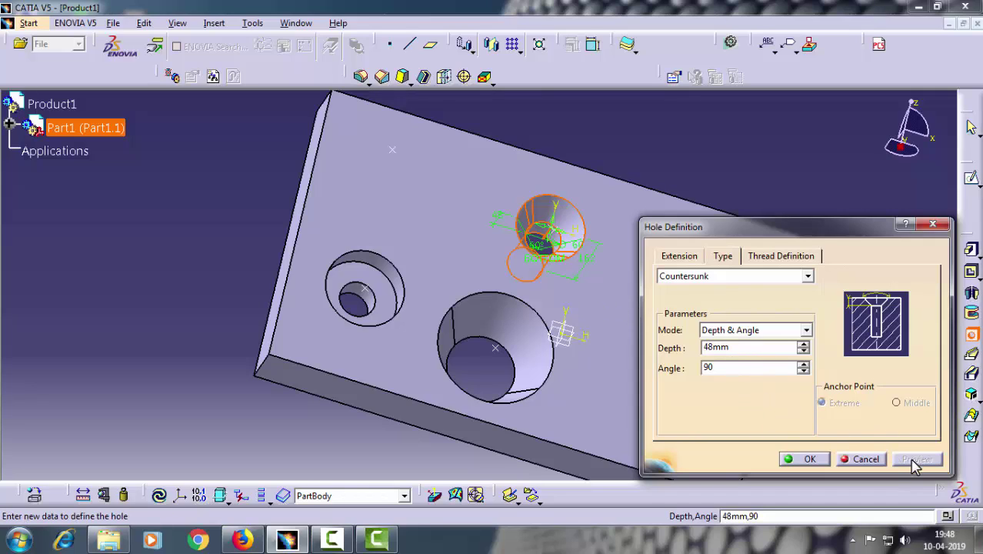
drag(739, 368, 677, 369)
click(809, 459)
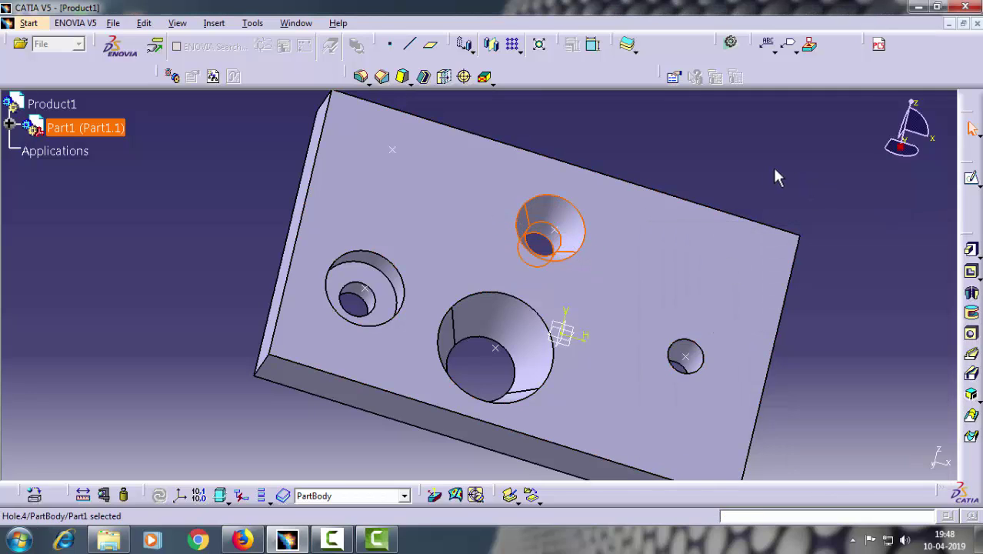
Edit the countersunk hole so its countersink angle is 90deg, then preview and confirm.
double_click(550, 229)
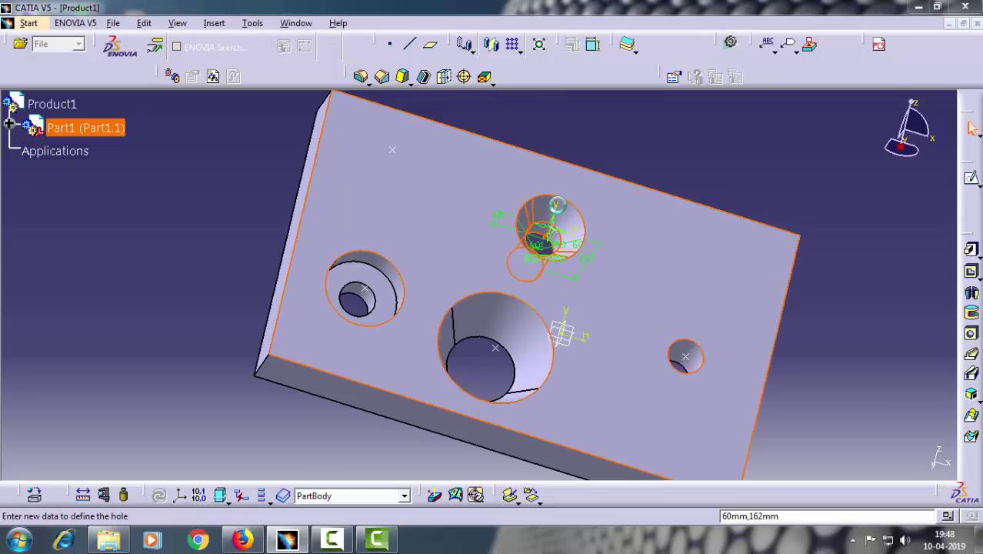
click(729, 257)
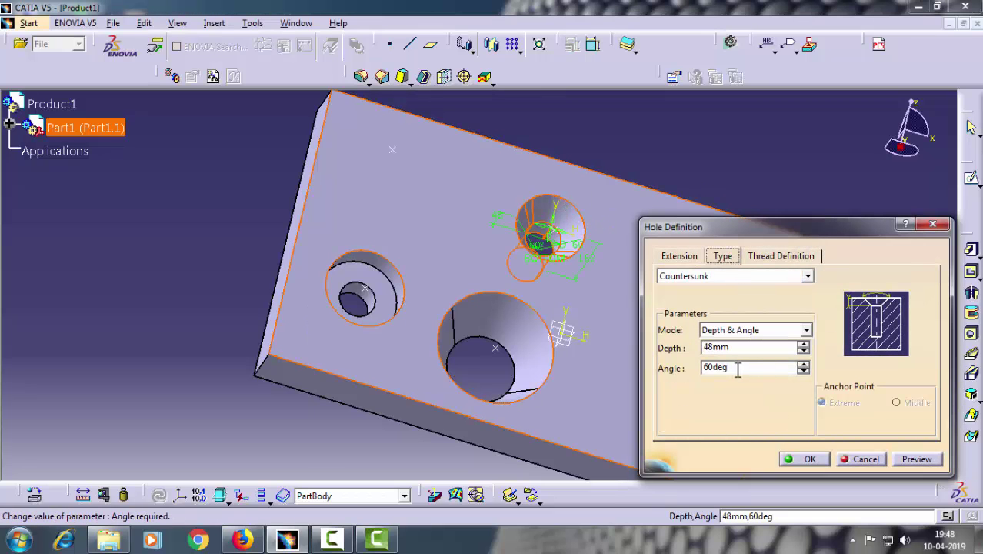
drag(739, 369, 690, 369)
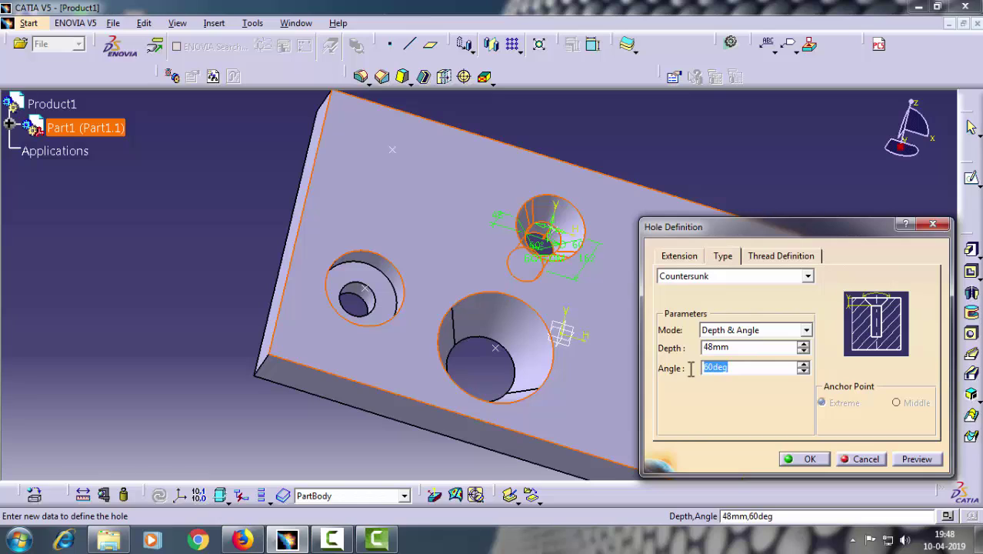
text(90)
click(905, 463)
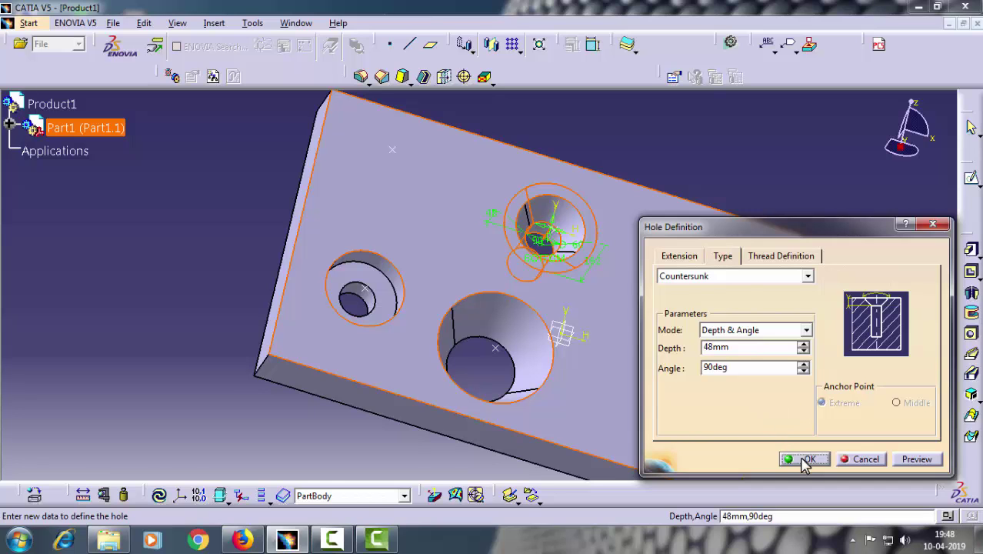
click(805, 460)
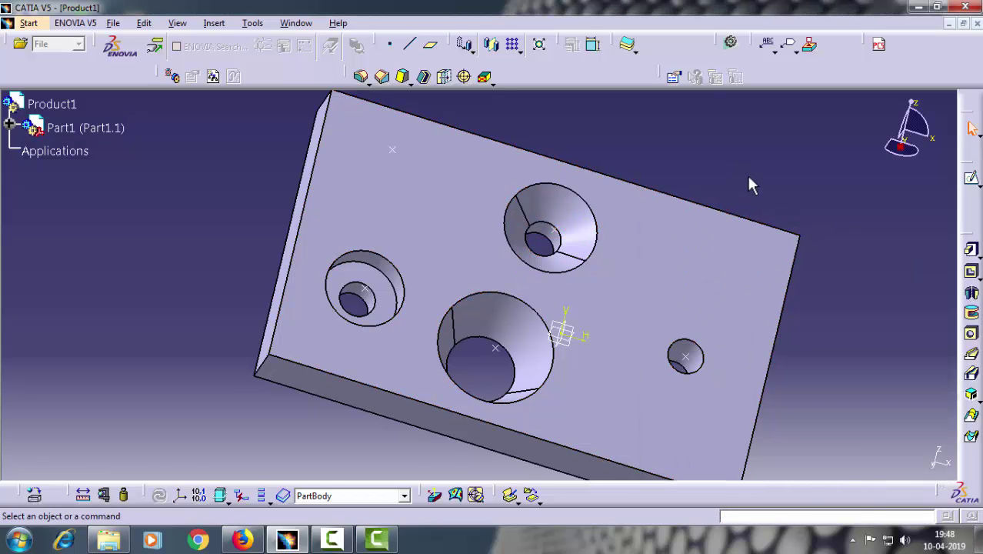
mouse_move(746, 173)
middle_down()
mouse_move(674, 178)
mouse_move(588, 292)
mouse_move(520, 274)
mouse_move(592, 248)
mouse_move(693, 144)
mouse_move(674, 214)
mouse_move(851, 233)
middle_up()
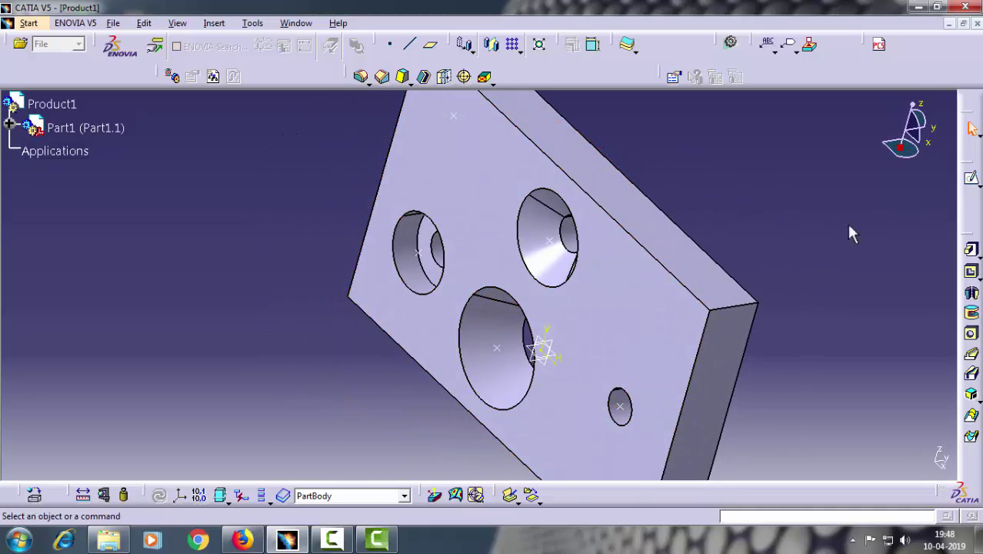
mouse_move(710, 219)
middle_down()
mouse_move(713, 286)
mouse_move(682, 142)
middle_up()
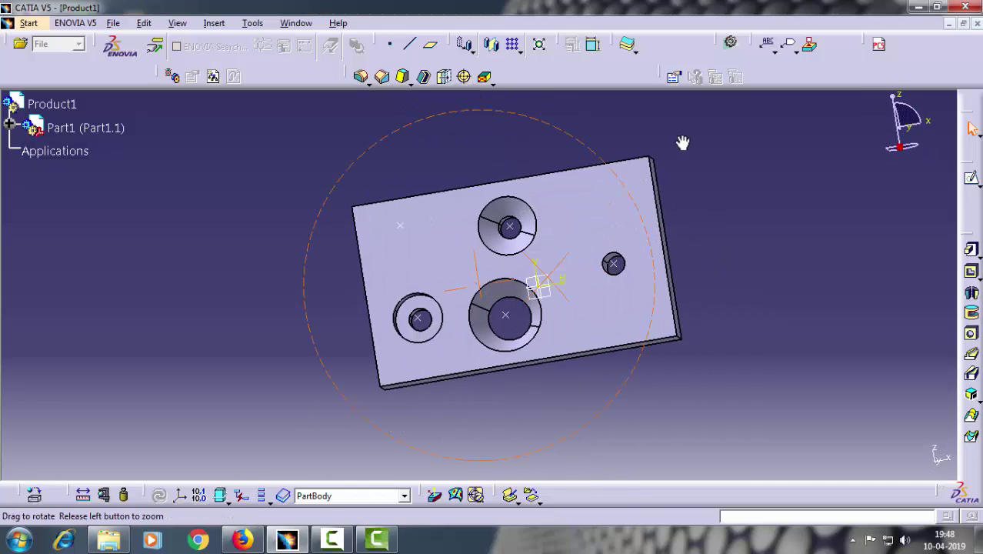
mouse_move(589, 411)
middle_down()
mouse_move(820, 246)
mouse_move(623, 347)
mouse_move(449, 395)
middle_up()
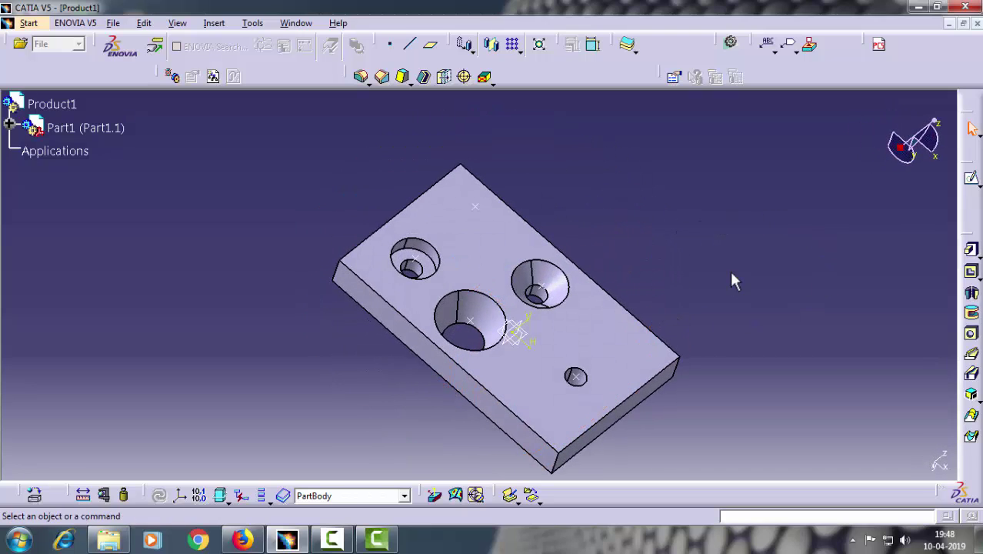
Start a new hole on the block's top face and make it Counterdrilled.
click(971, 333)
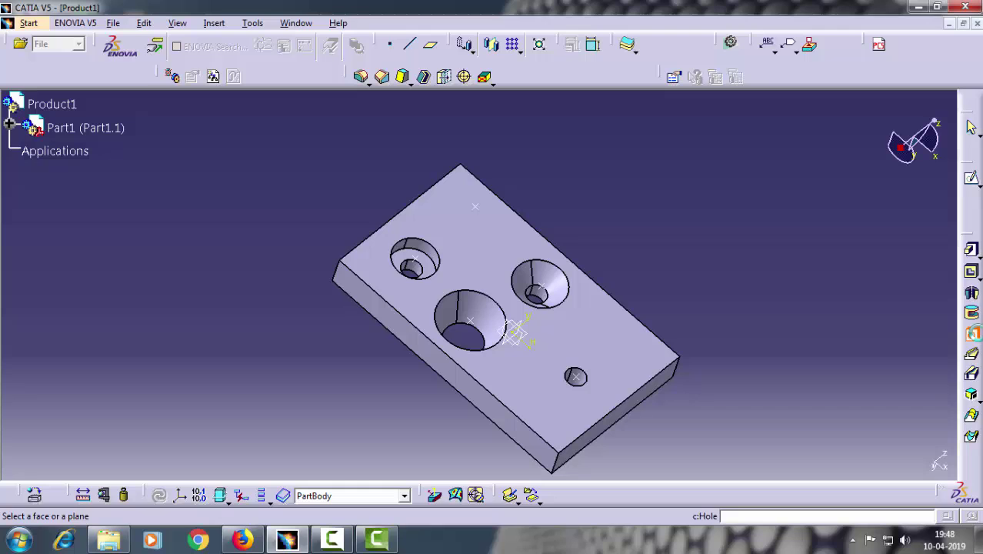
click(477, 208)
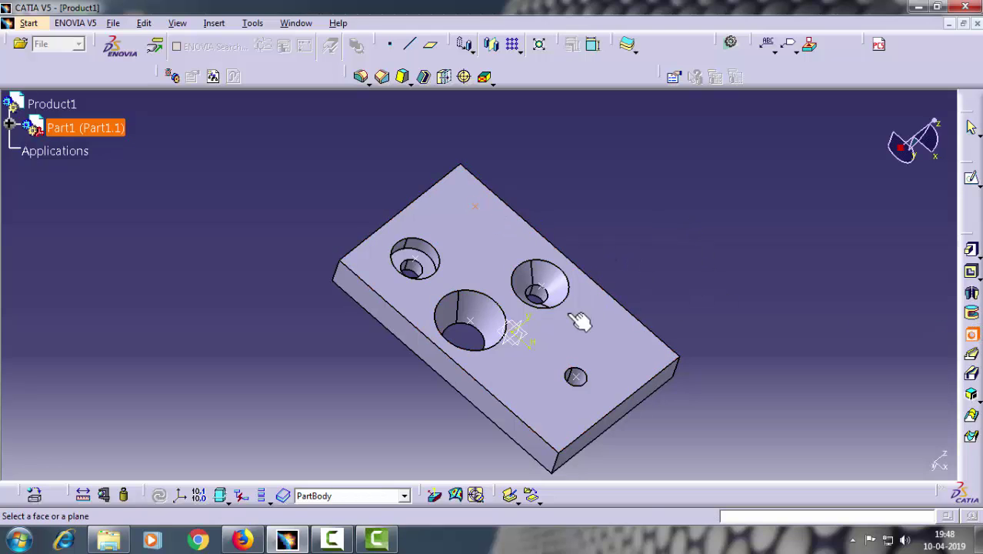
click(723, 256)
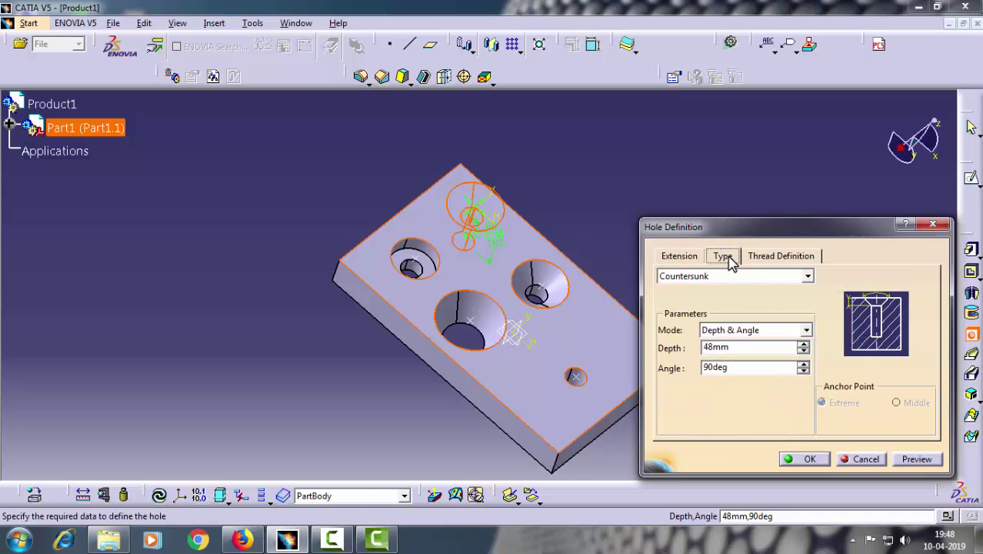
click(806, 277)
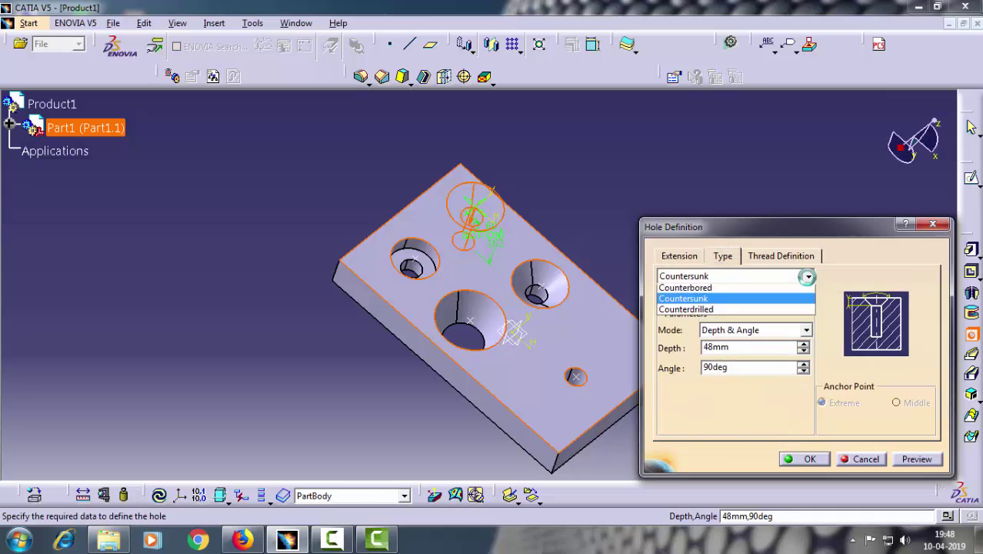
click(713, 335)
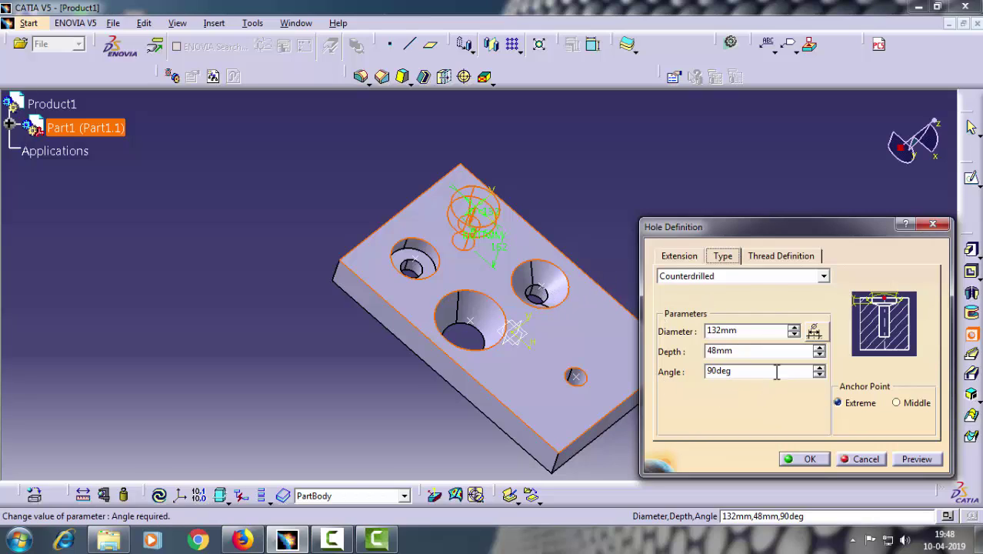
Raise the counterdrill angle to 120deg.
click(819, 369)
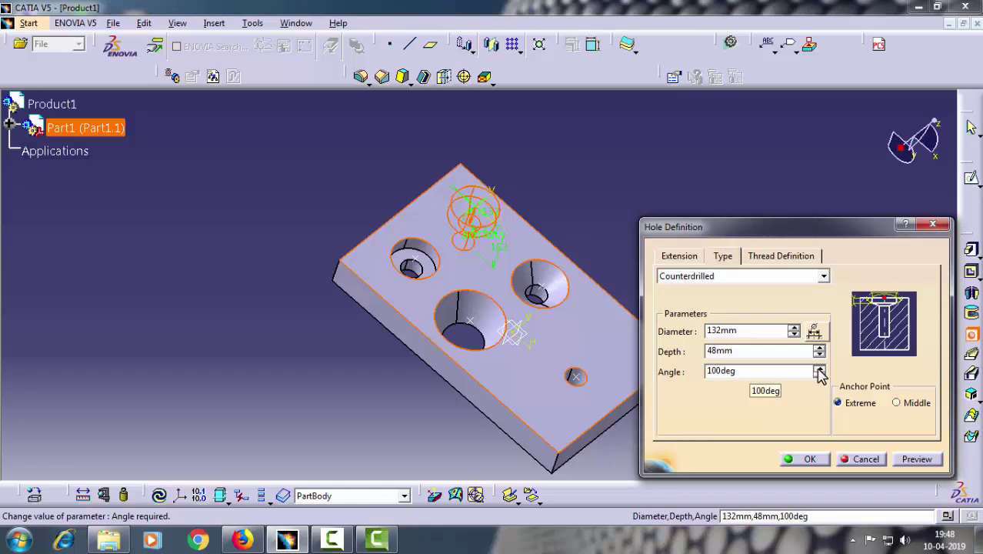
click(820, 368)
click(819, 368)
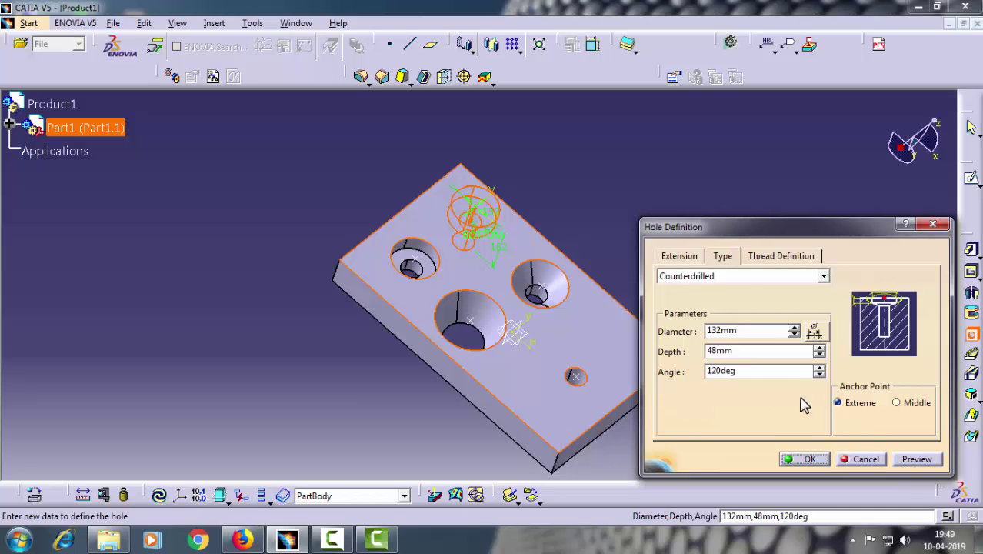
mouse_move(338, 336)
middle_down()
mouse_move(416, 272)
mouse_move(468, 345)
mouse_move(406, 417)
mouse_move(437, 302)
mouse_move(444, 315)
mouse_move(463, 307)
mouse_move(452, 326)
middle_up()
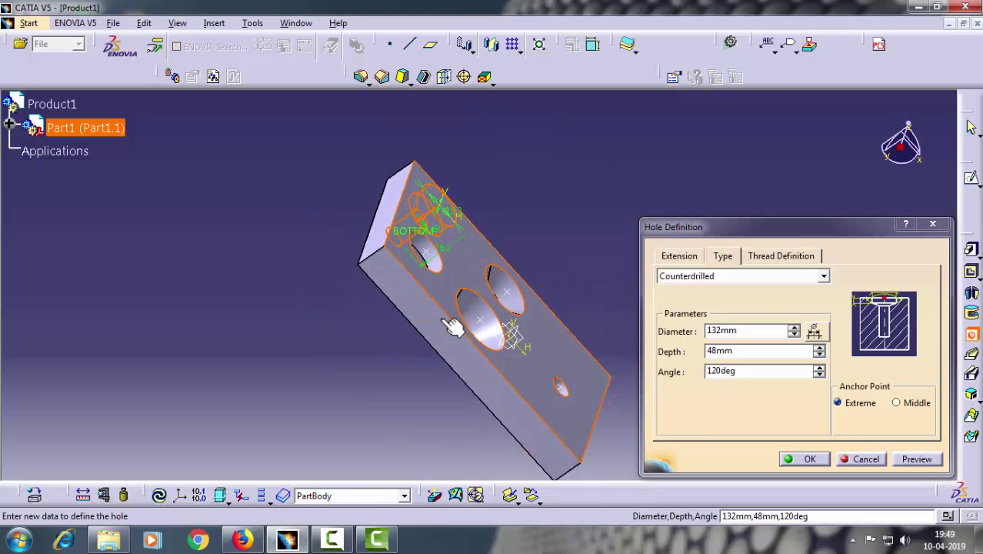
Reduce the hole depth to 35mm, then preview and create the counterdrilled hole.
click(819, 355)
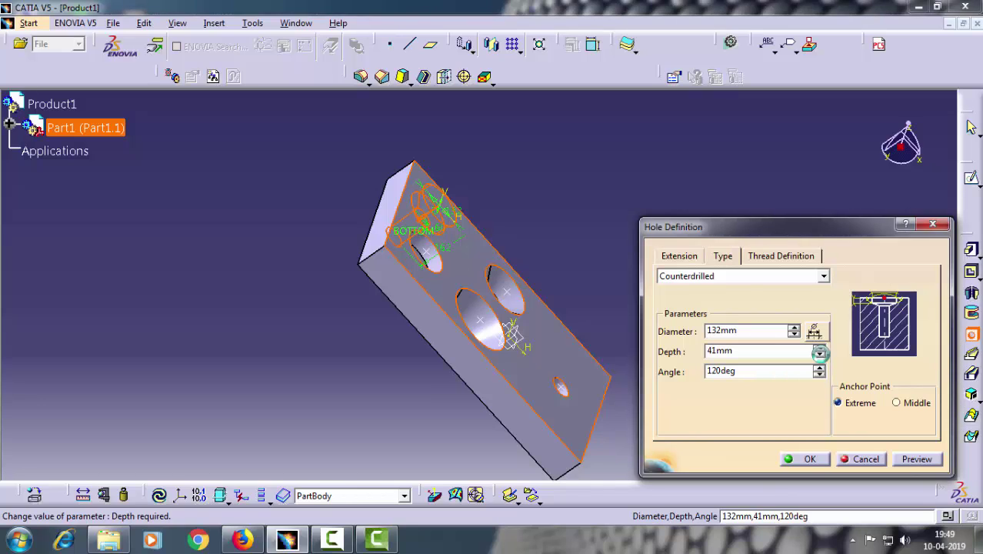
click(820, 355)
click(820, 355)
click(820, 356)
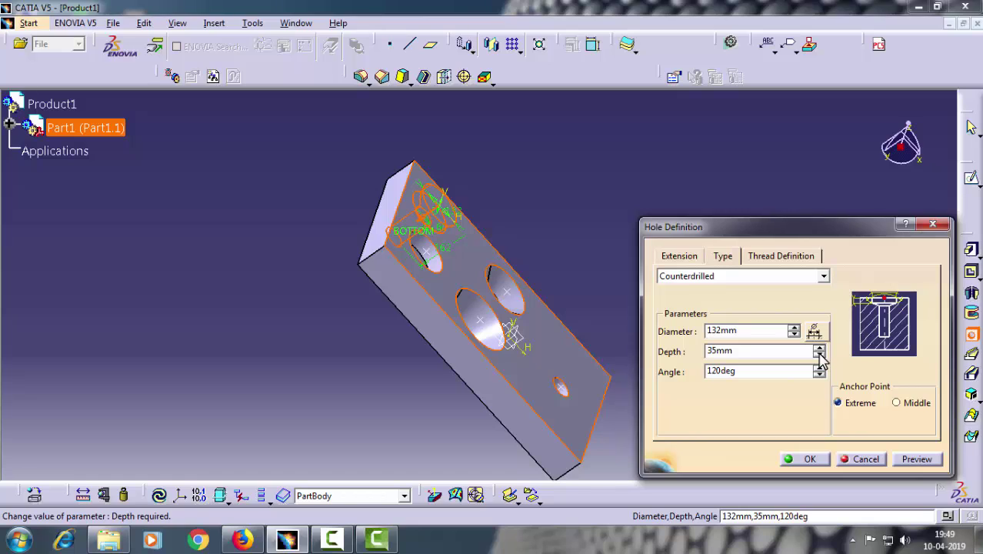
click(908, 458)
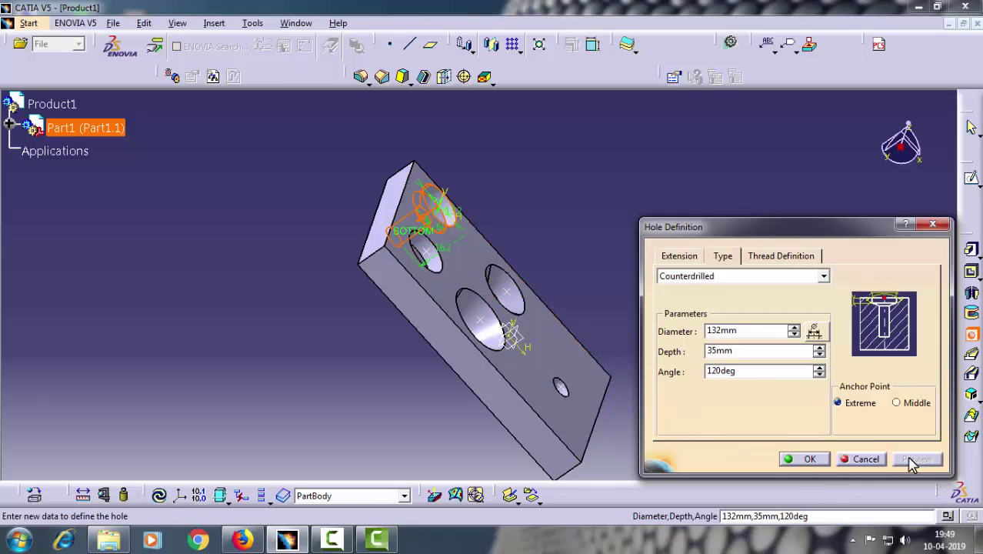
click(814, 460)
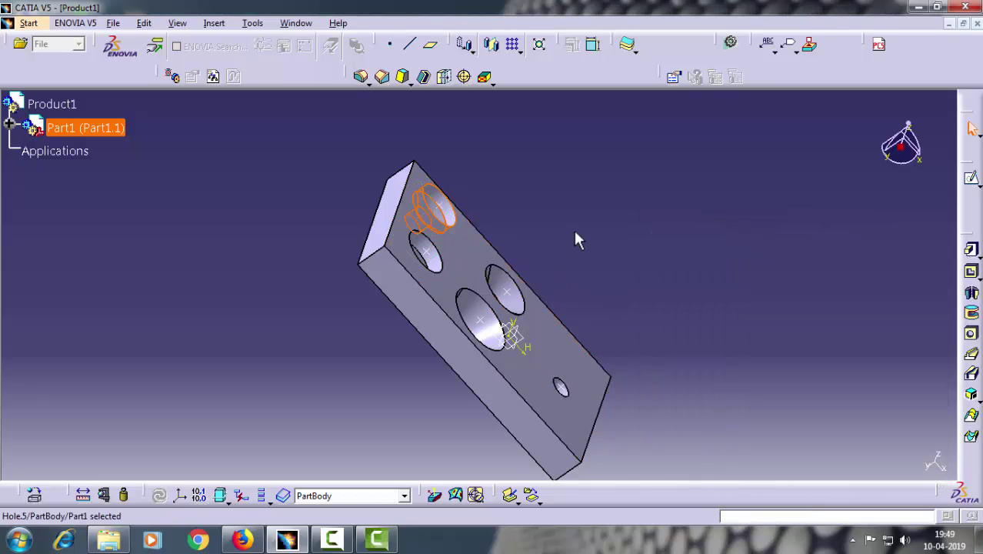
mouse_move(624, 239)
middle_down()
mouse_move(552, 240)
mouse_move(450, 288)
mouse_move(406, 275)
middle_up()
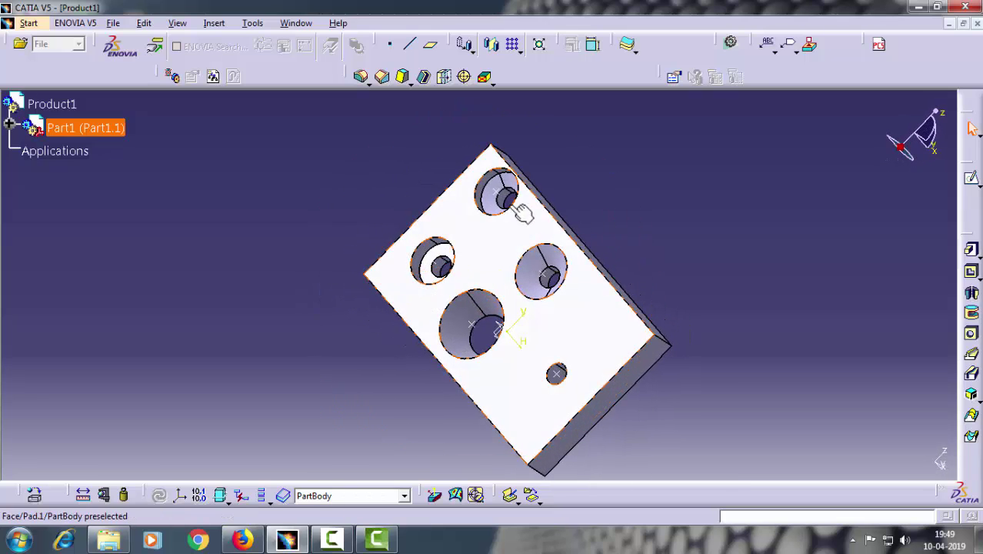
mouse_move(508, 201)
ctrl+middle_down()
mouse_move(504, 153)
mouse_move(566, 189)
mouse_move(500, 327)
ctrl+middle_up()
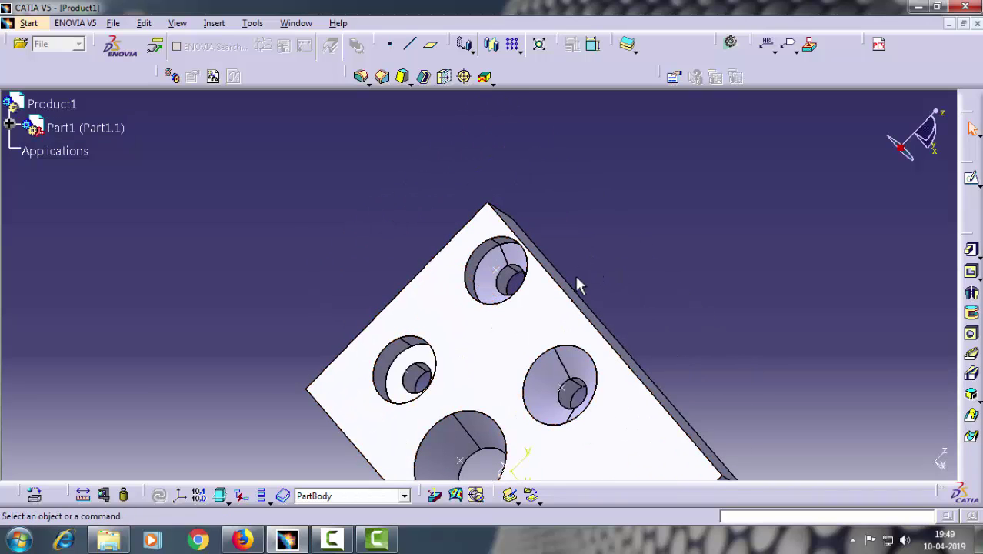
mouse_move(576, 279)
middle_down()
mouse_move(697, 270)
mouse_move(662, 262)
mouse_move(581, 267)
mouse_move(529, 340)
mouse_move(634, 334)
mouse_move(700, 311)
mouse_move(695, 213)
mouse_move(713, 279)
mouse_move(477, 308)
mouse_move(625, 198)
mouse_move(620, 266)
middle_up()
middle_drag(625, 336, 628, 281)
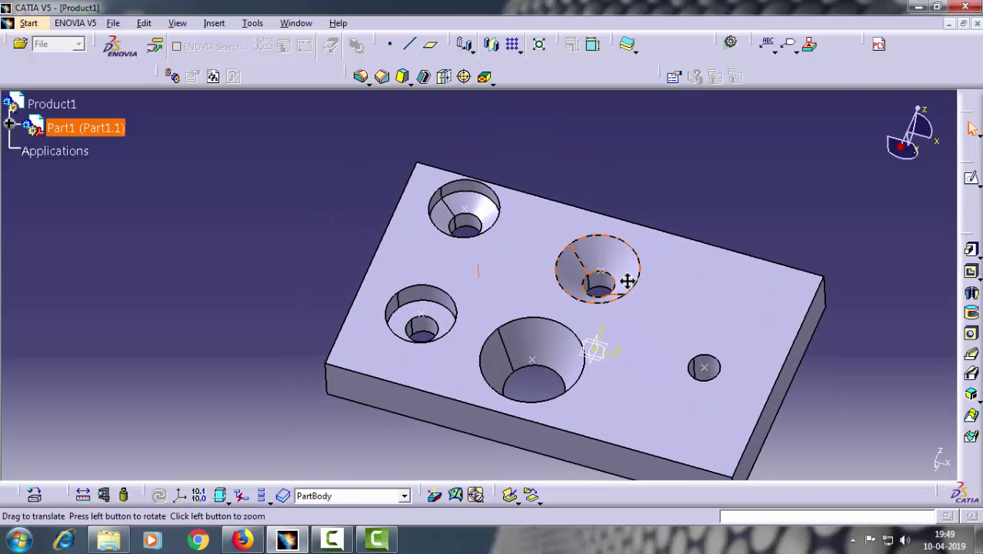
mouse_move(635, 188)
middle_down()
mouse_move(642, 234)
mouse_move(692, 191)
mouse_move(708, 200)
mouse_move(706, 229)
mouse_move(631, 222)
mouse_move(582, 242)
mouse_move(690, 219)
middle_up()
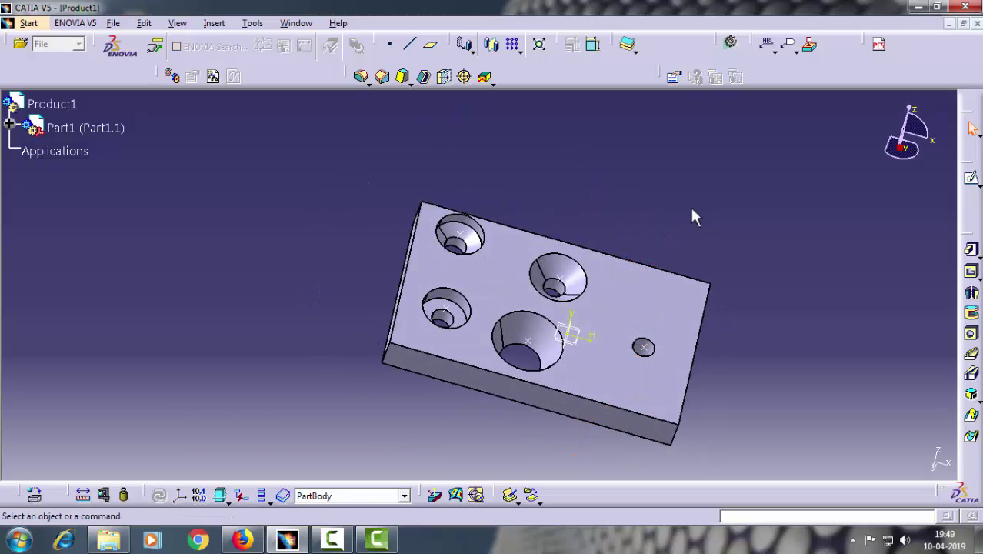